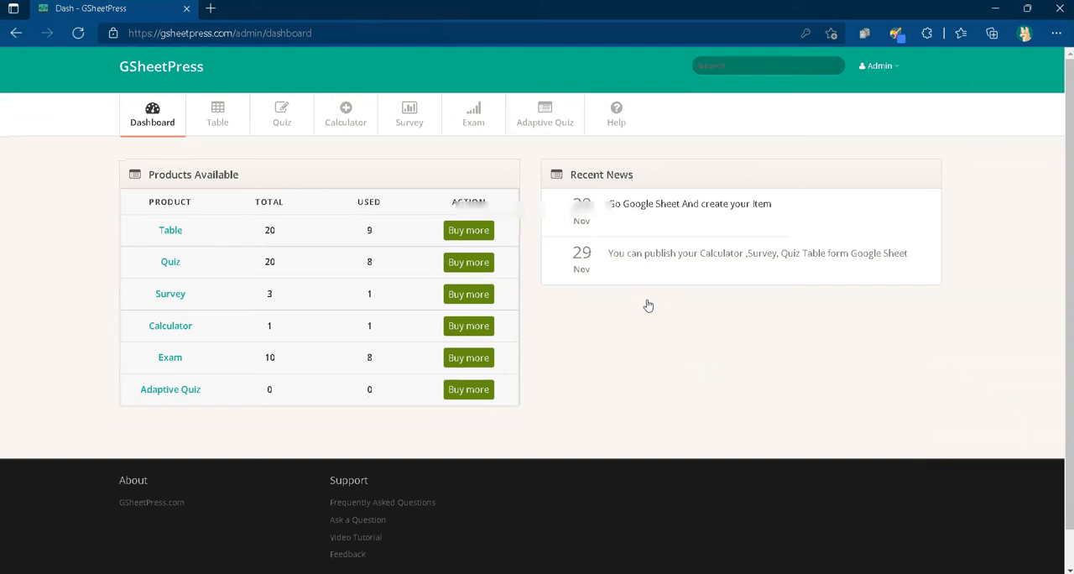
# Step: Open the Calculator section, look over its list, settings and reports, and return to the calculator settings
pyautogui.click(622, 328)
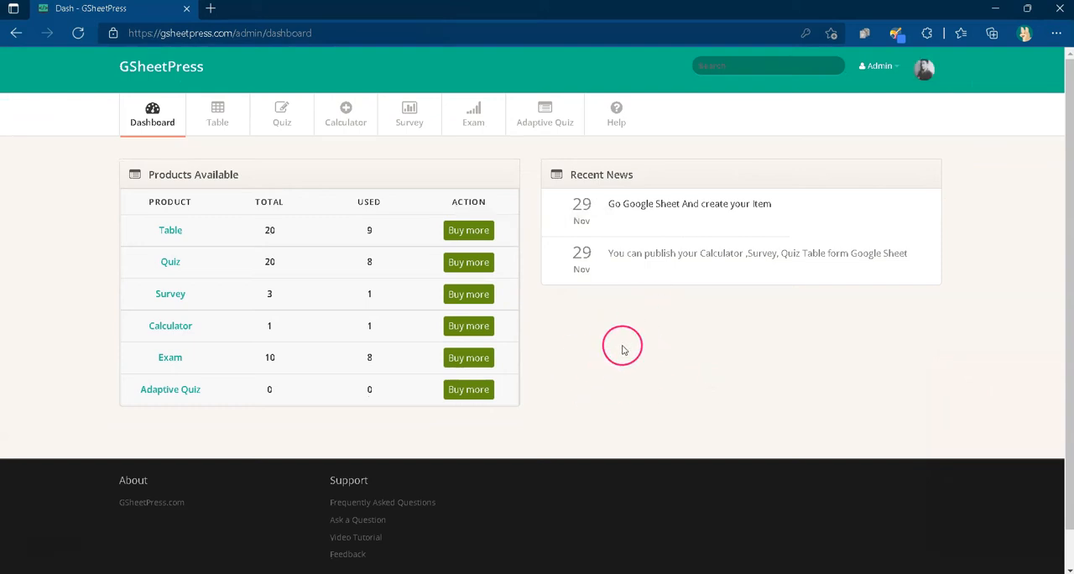
pyautogui.click(350, 127)
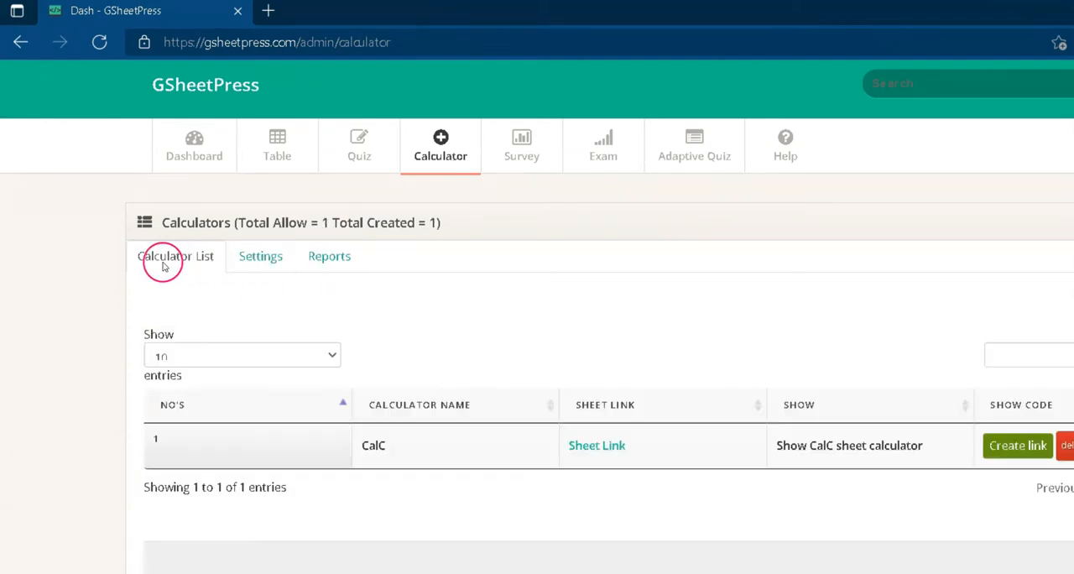
pyautogui.click(263, 259)
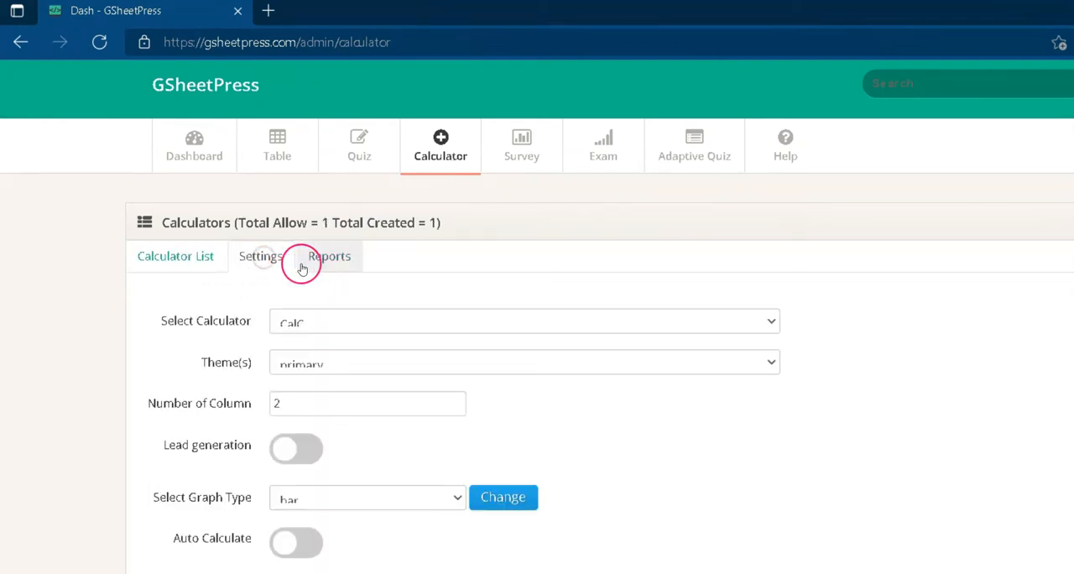
pyautogui.click(338, 265)
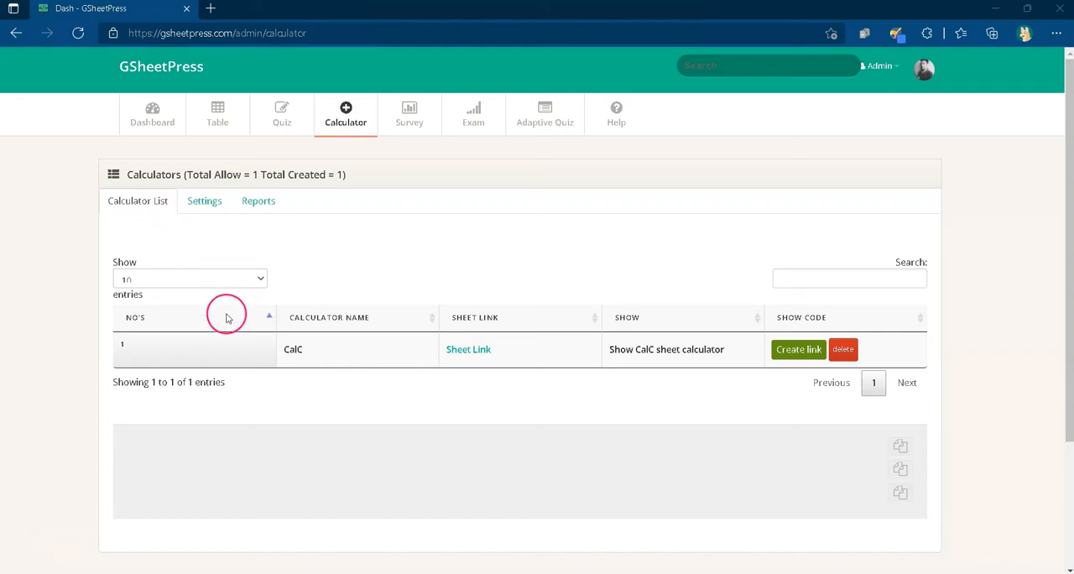
pyautogui.click(202, 209)
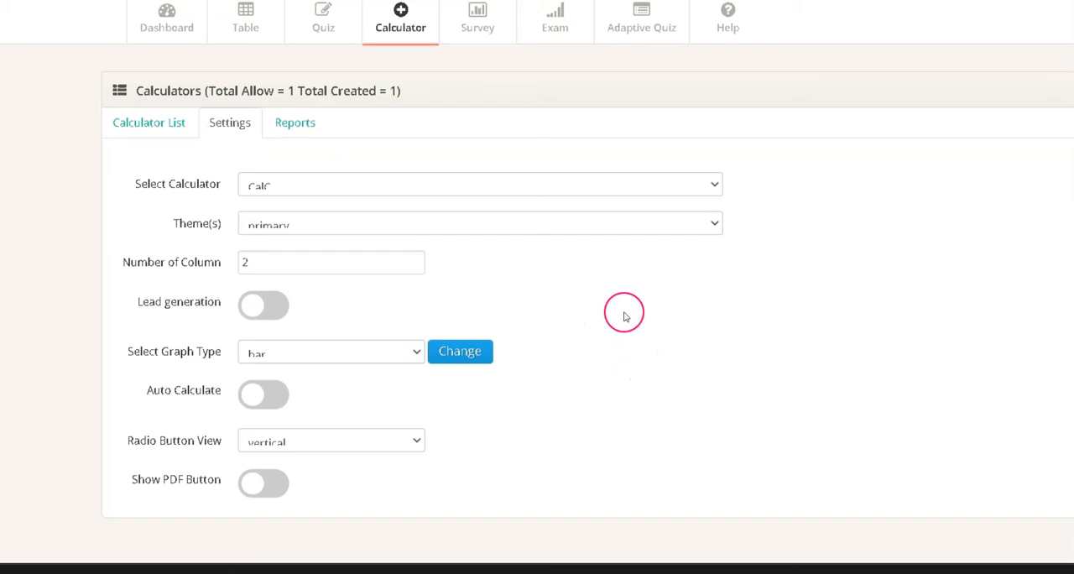
# Step: Review the available calculator settings, including theme, number of columns, lead generation, graph type and calculator selection
pyautogui.tripleClick(212, 225)
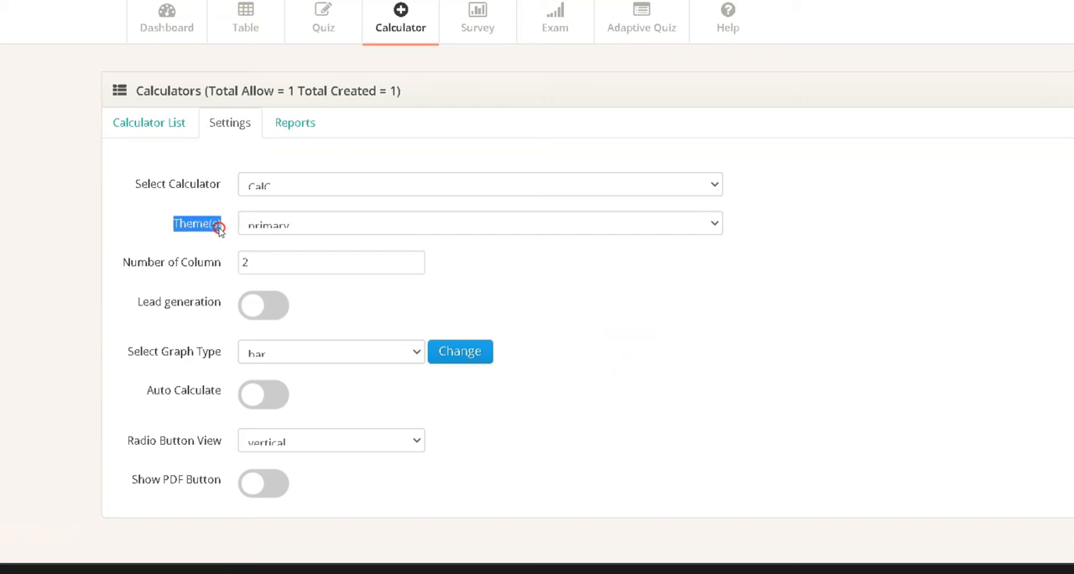
pyautogui.click(124, 272)
pyautogui.moveTo(220, 265); pyautogui.dragTo(192, 271)
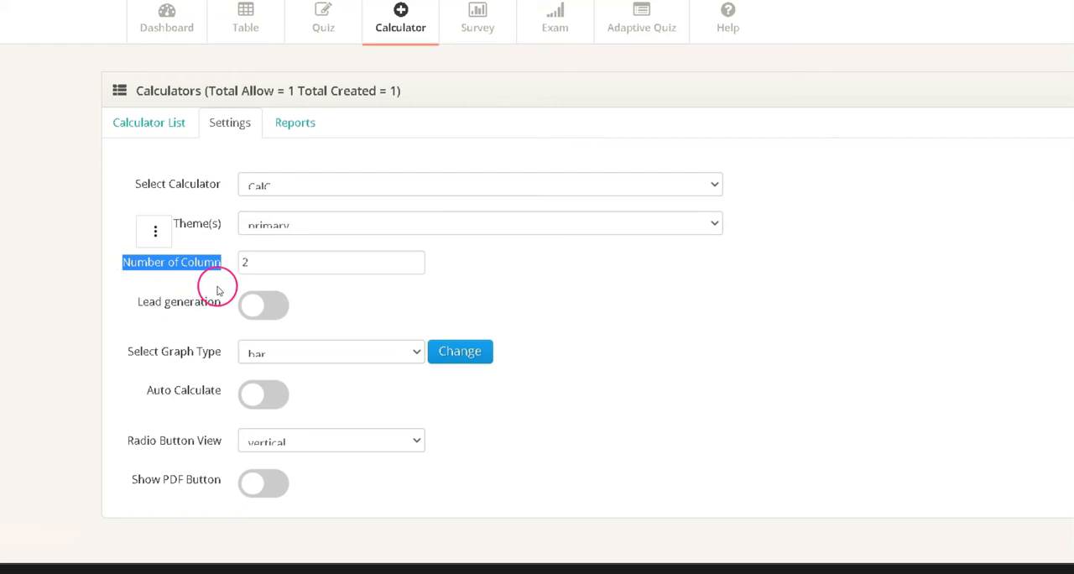
pyautogui.click(224, 292)
pyautogui.scroll(-1, 224, 291)
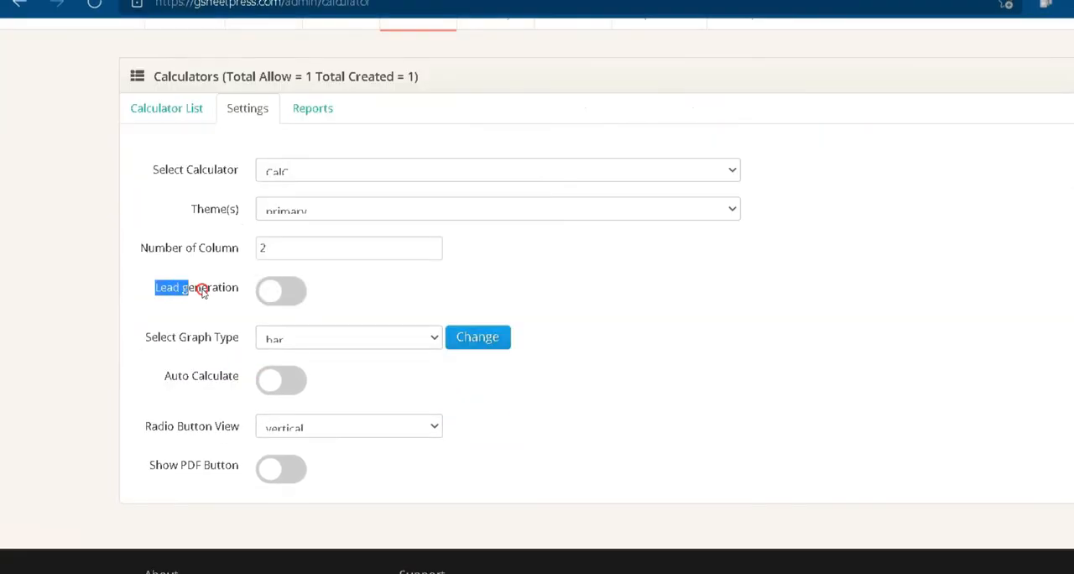
pyautogui.click(178, 315)
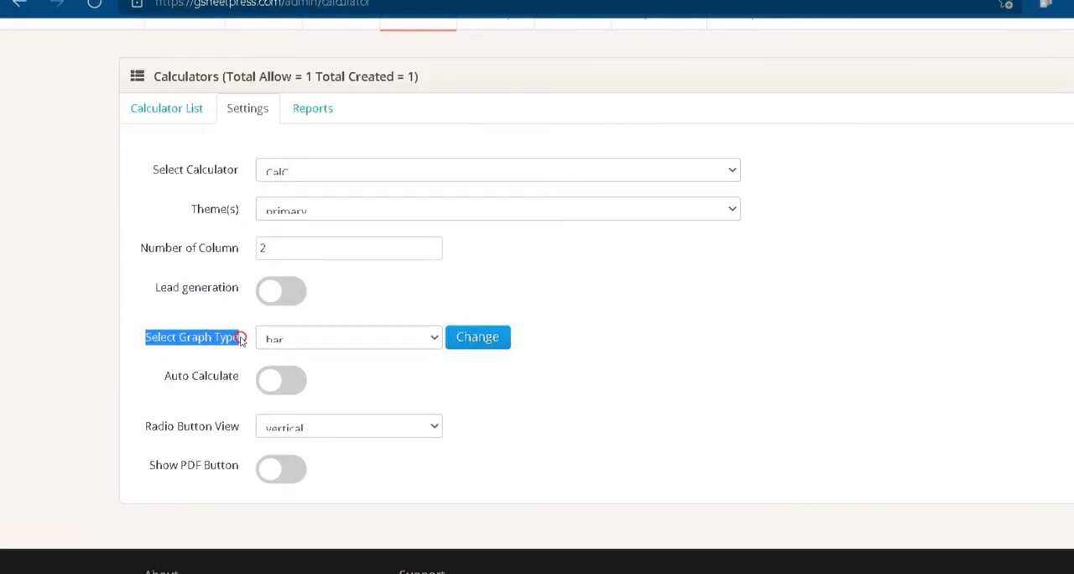
pyautogui.click(173, 176)
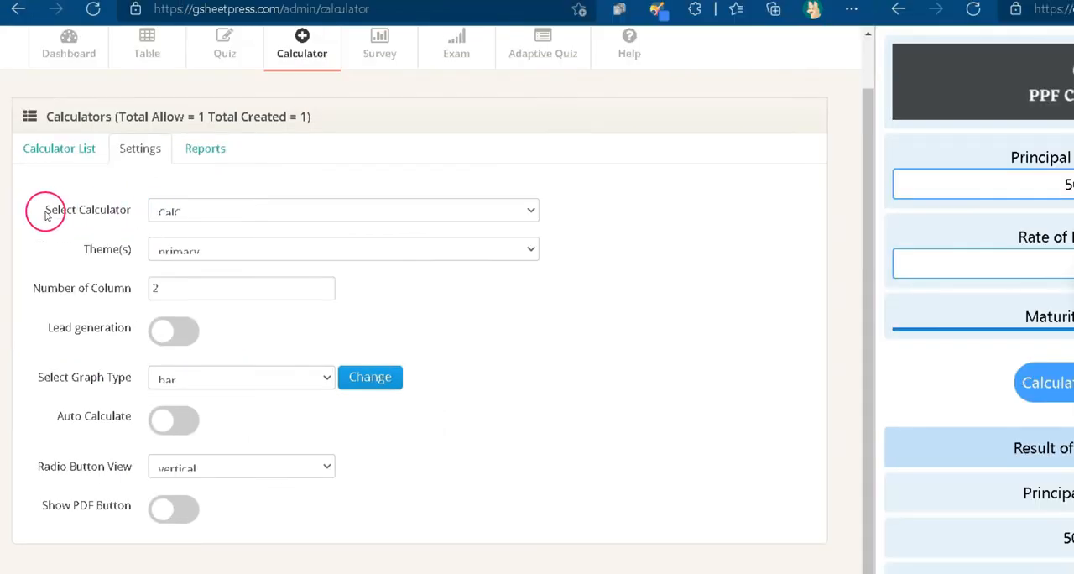
pyautogui.moveTo(46, 214); pyautogui.dragTo(99, 211)
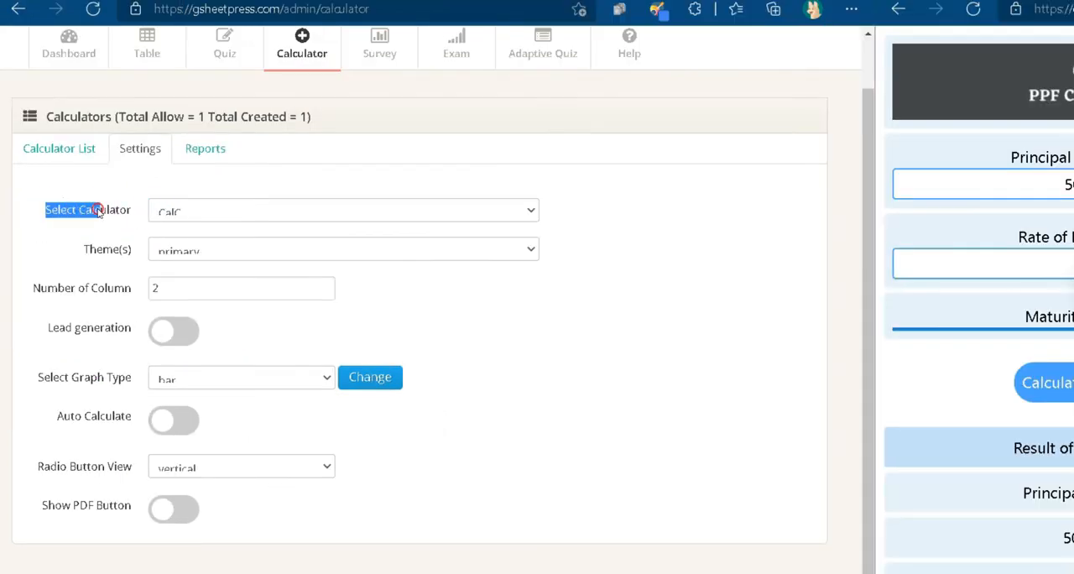
pyautogui.click(219, 213)
pyautogui.click(196, 234)
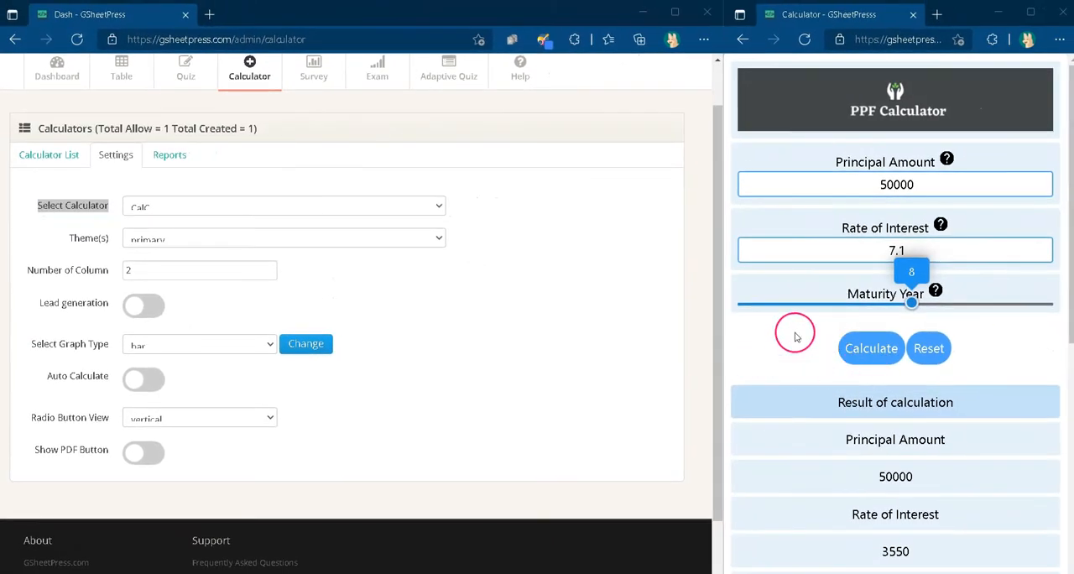
# Step: Set the CalC calculator's theme to theme 1 and reload the live calculator page
pyautogui.click(254, 239)
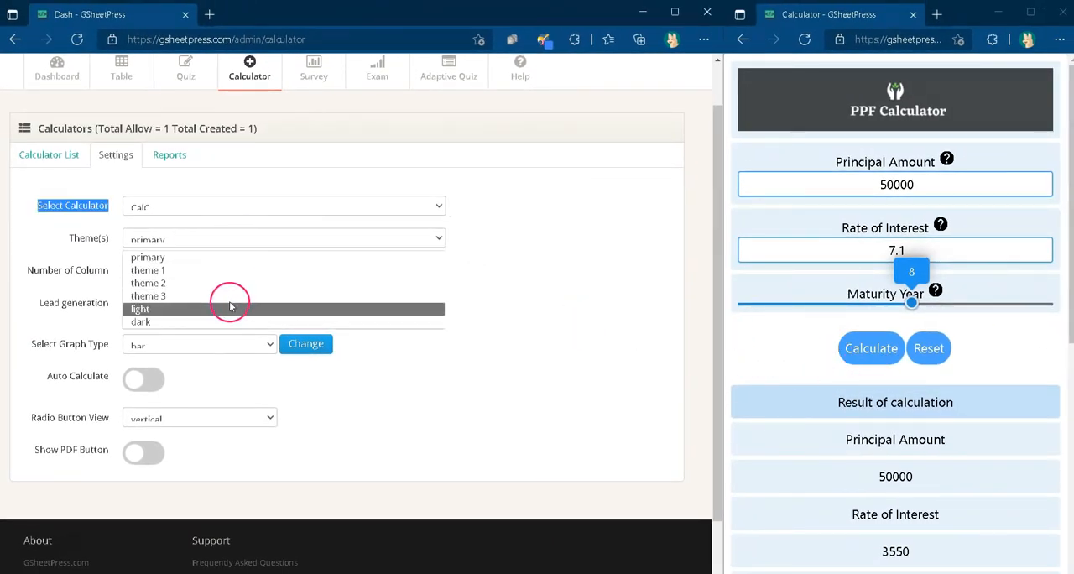
pyautogui.click(235, 271)
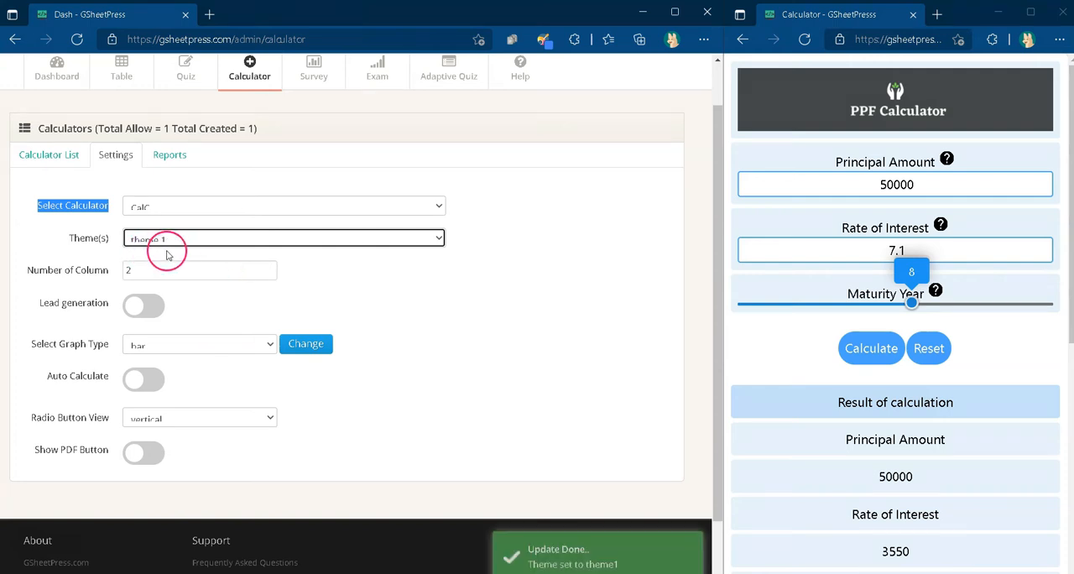
pyautogui.click(908, 44)
pyautogui.press('Return')
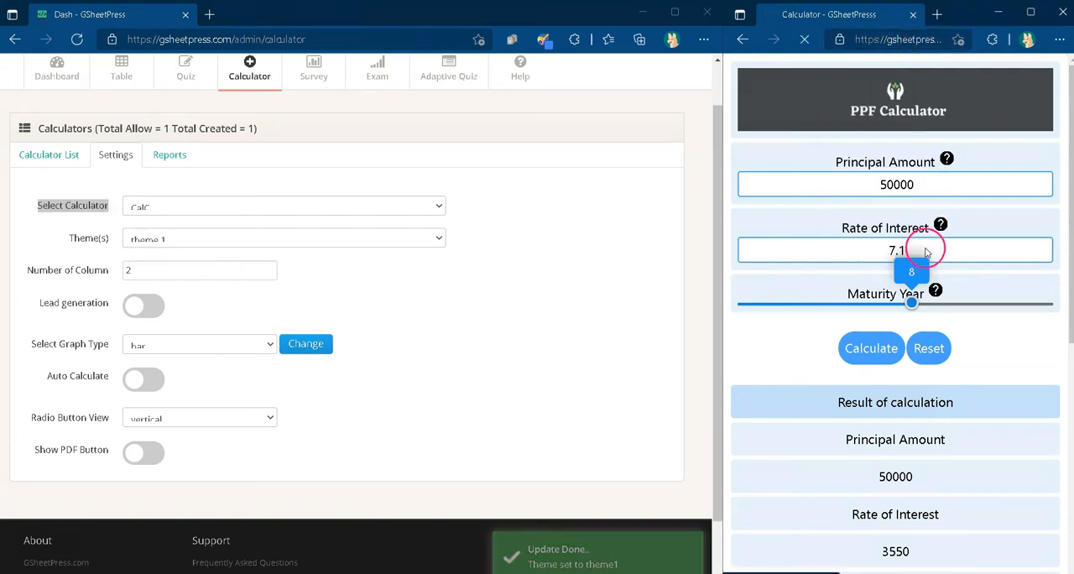
# Step: Set the calculator theme to theme 2 and reload the live calculator page
pyautogui.click(372, 238)
pyautogui.click(369, 277)
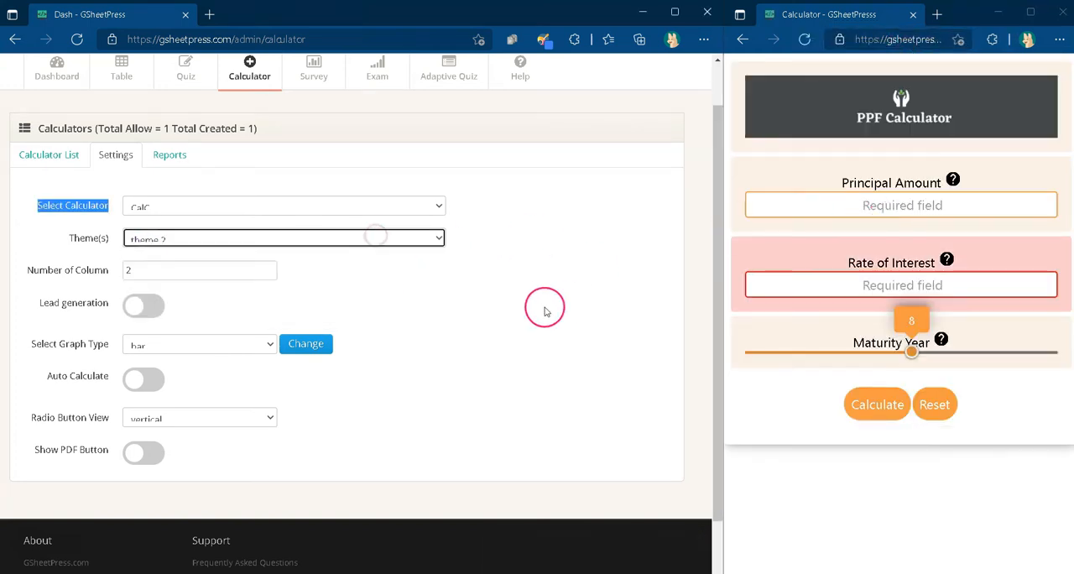
pyautogui.click(804, 40)
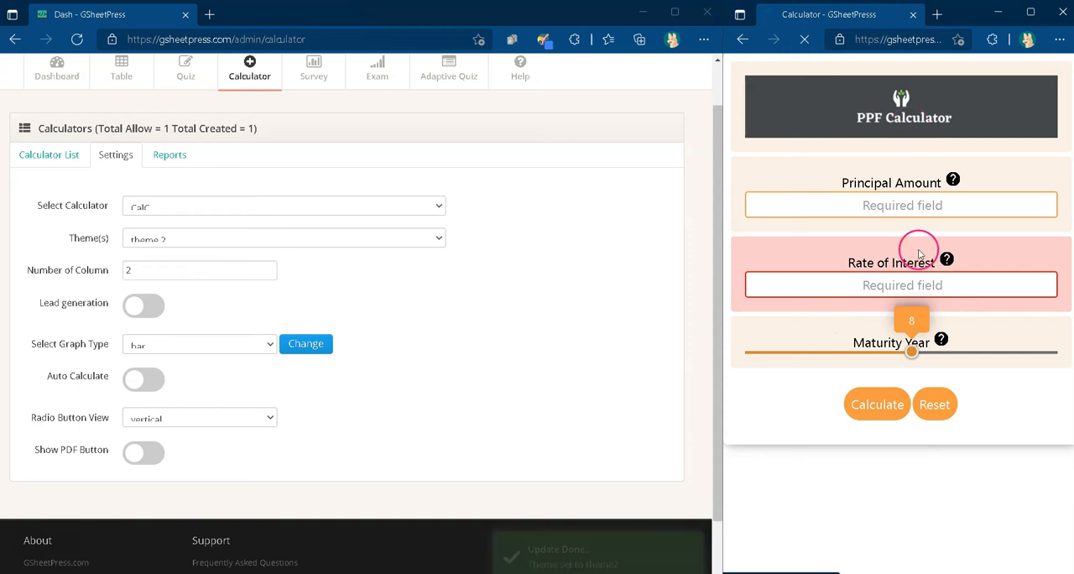
# Step: Set the calculator theme to theme 3 and reload the live calculator page
pyautogui.click(294, 238)
pyautogui.click(271, 295)
pyautogui.click(804, 39)
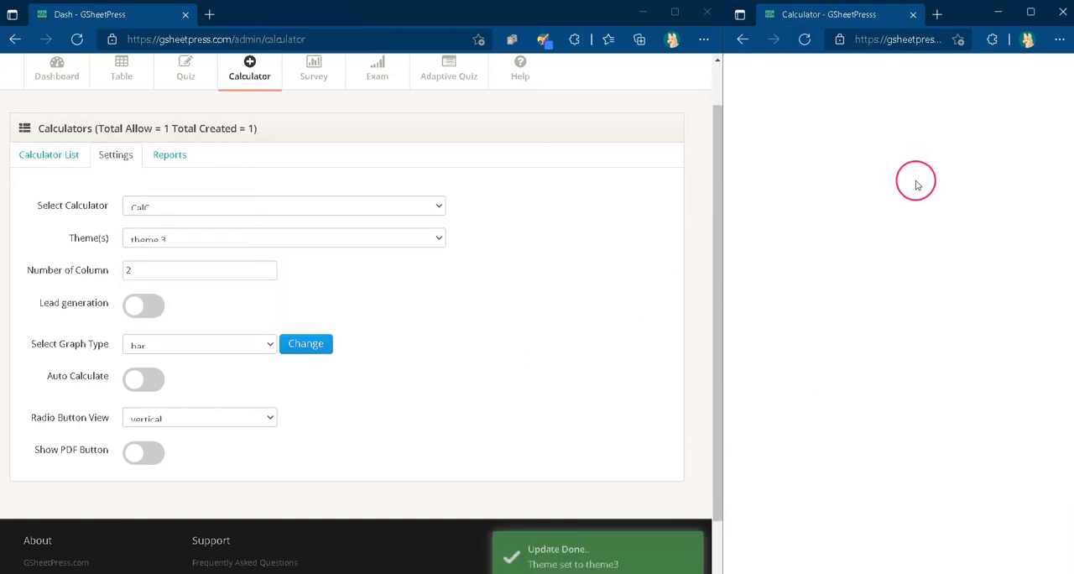
# Step: Set the calculator theme to light, reload the live calculator and try its Maturity Year slider
pyautogui.click(427, 238)
pyautogui.click(419, 305)
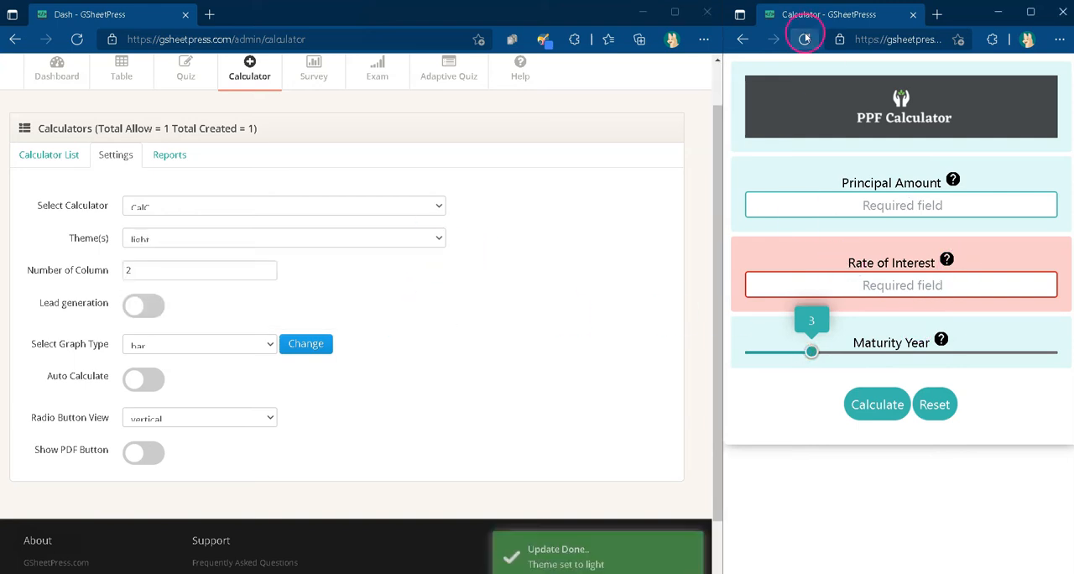
pyautogui.click(803, 39)
pyautogui.click(836, 312)
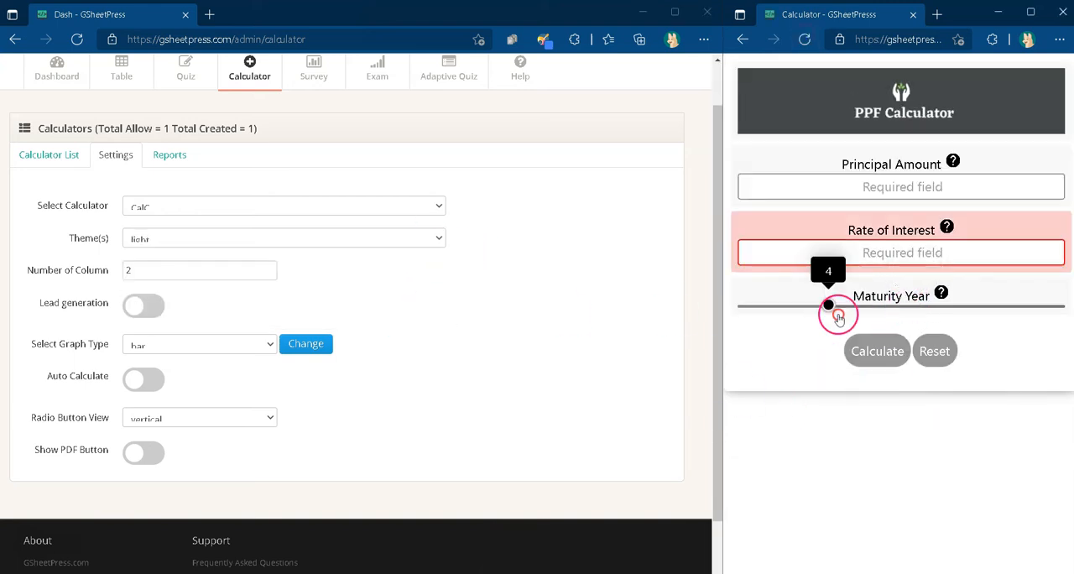
# Step: Set the calculator theme to dark and reload the live calculator page
pyautogui.click(350, 238)
pyautogui.click(318, 322)
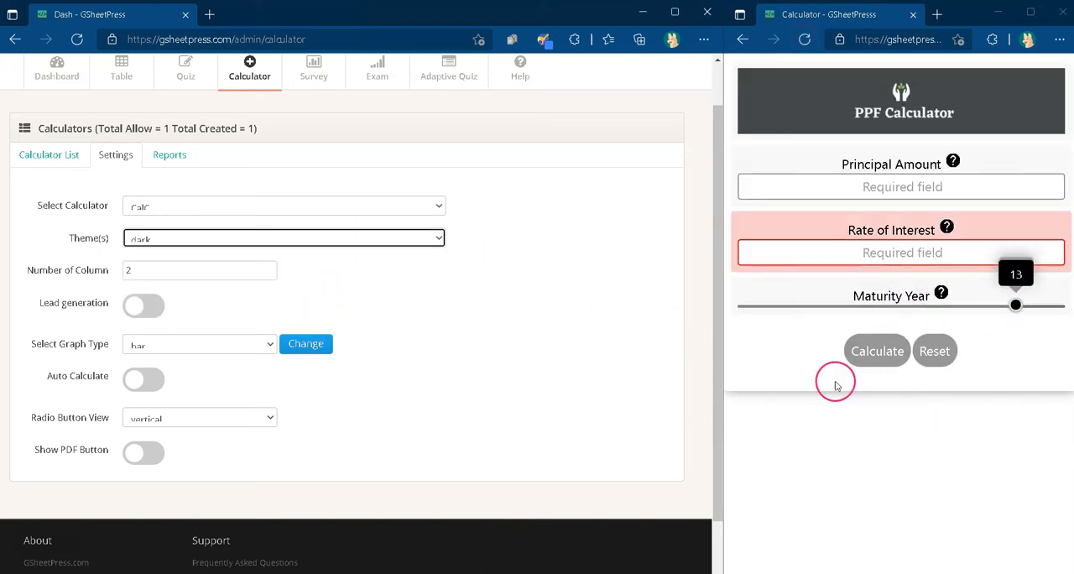
pyautogui.click(804, 39)
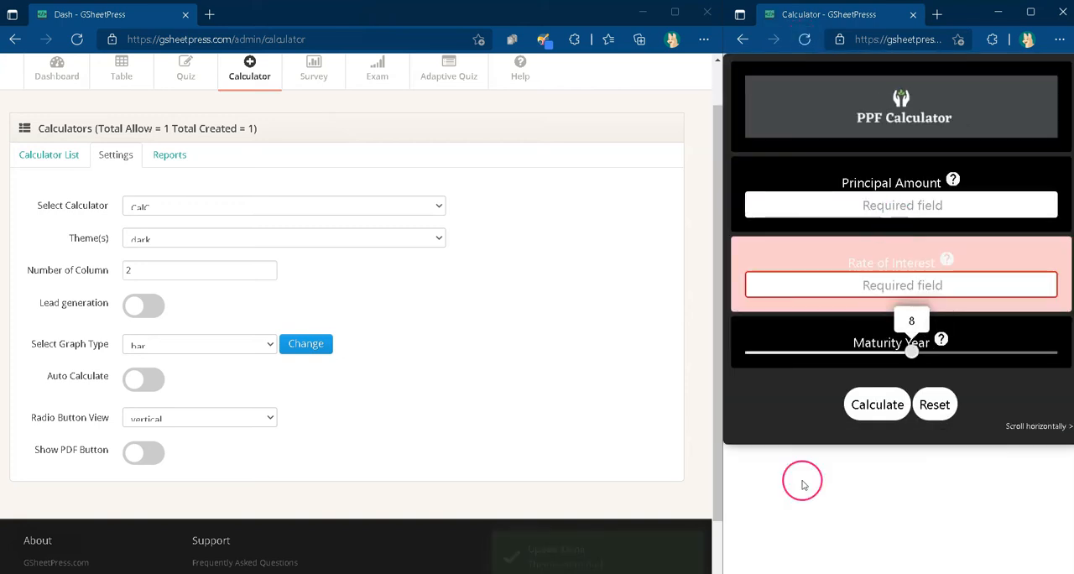
# Step: Switch the calculator theme to theme 2 and reload the live calculator page
pyautogui.click(411, 247)
pyautogui.click(383, 281)
pyautogui.click(803, 39)
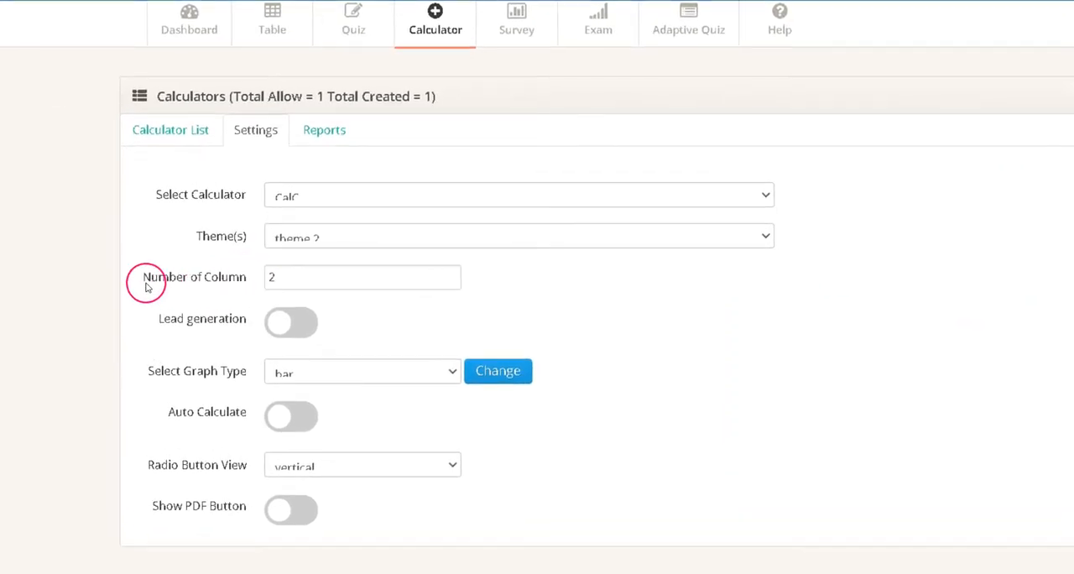
# Step: Set the calculator's Number of Column to 3 and save the change
pyautogui.moveTo(29, 274); pyautogui.dragTo(112, 277)
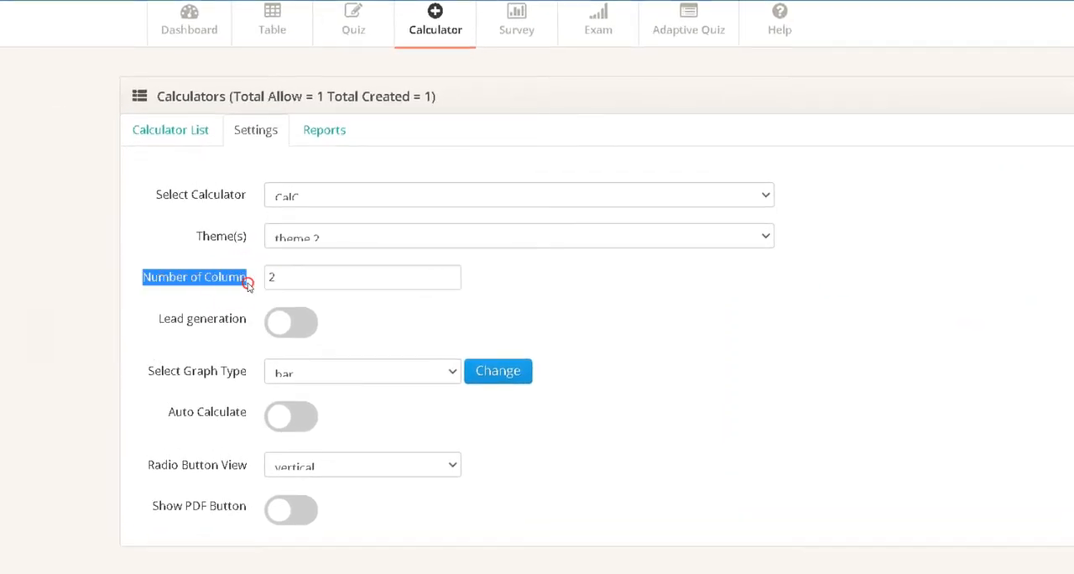
pyautogui.click(287, 277)
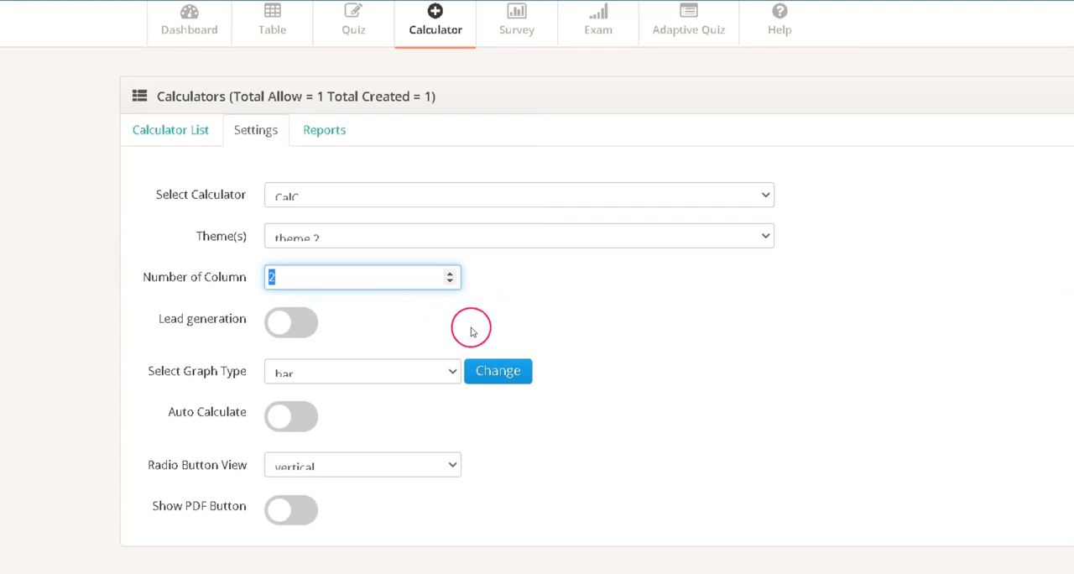
pyautogui.click(281, 283)
pyautogui.moveTo(278, 281); pyautogui.dragTo(265, 283)
pyautogui.write('3')
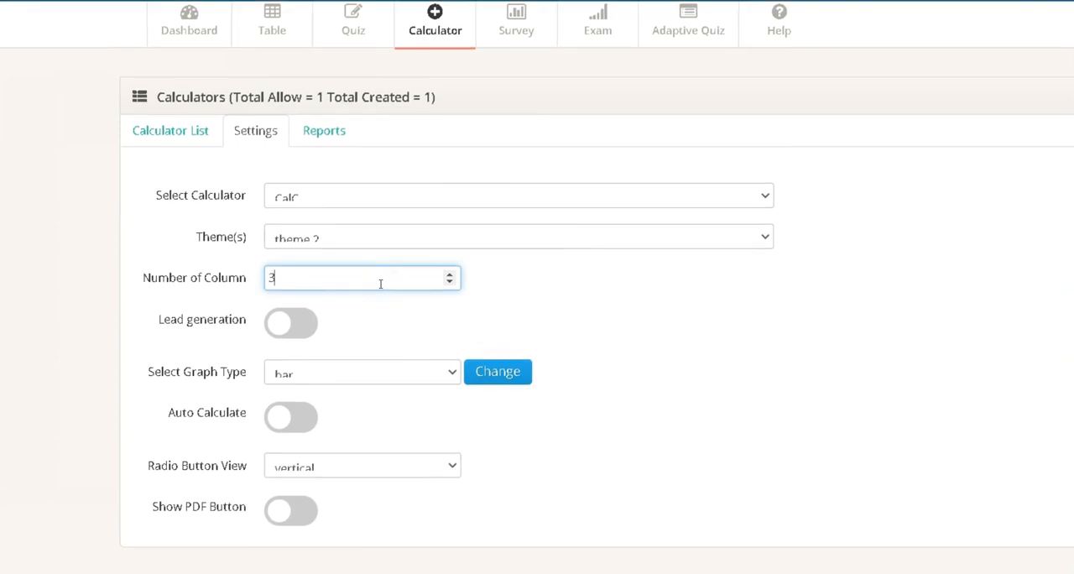
pyautogui.click(643, 339)
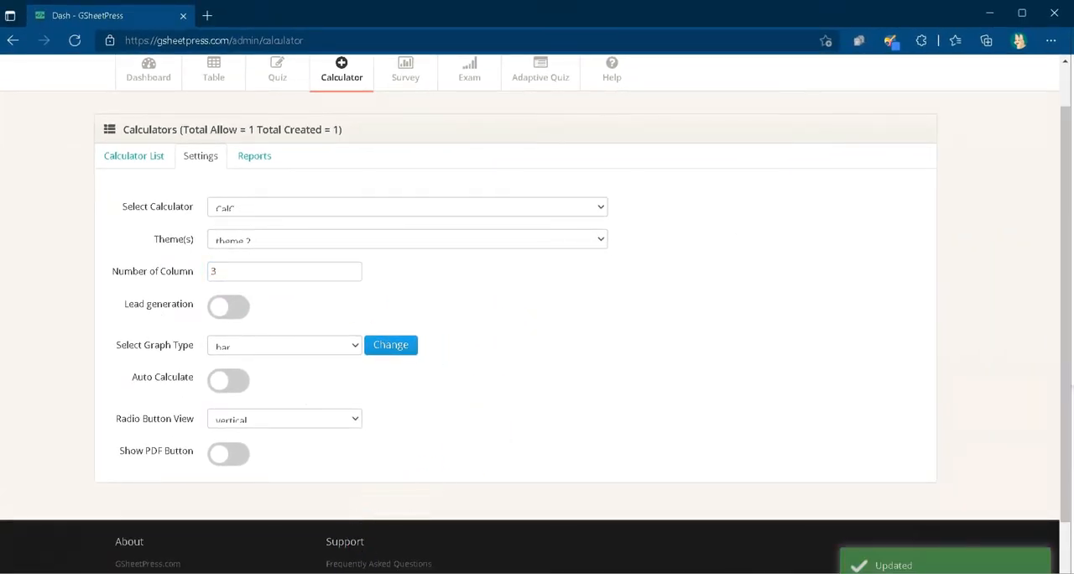
# Step: Switch to the full-width live calculator and reload it to check the new column layout
pyautogui.moveTo(291, 573)
pyautogui.click(314, 537)
pyautogui.click(77, 41)
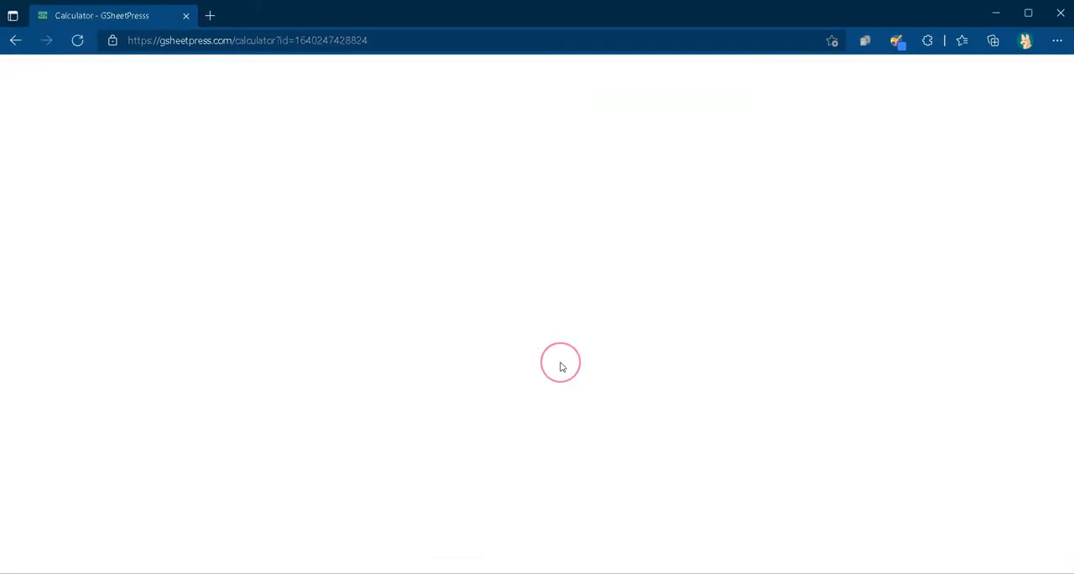
pyautogui.click(224, 128)
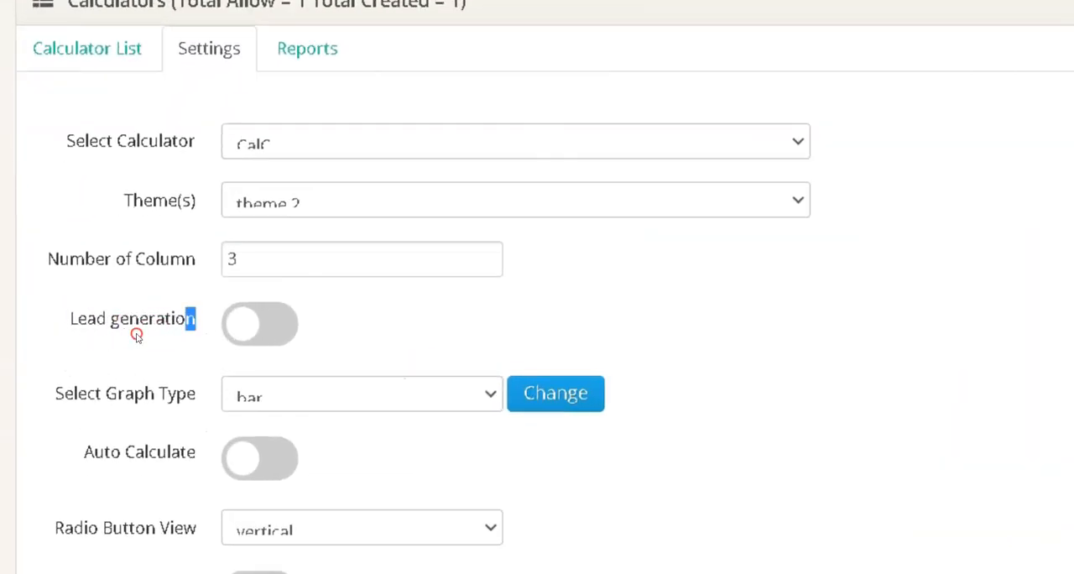
# Step: Enable lead generation for the calculator and reload the live page to check the contact fields
pyautogui.click(265, 329)
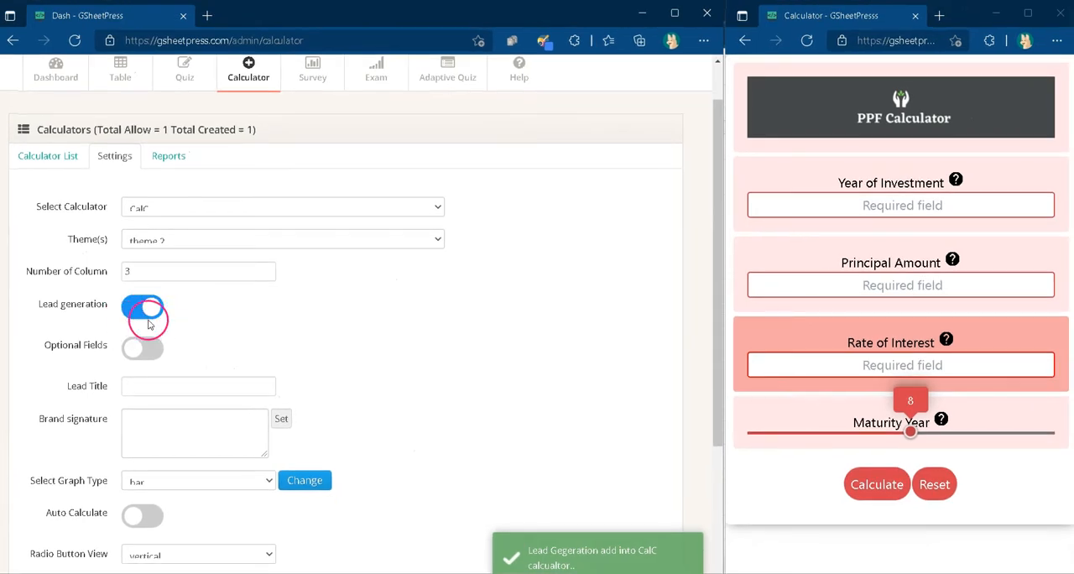
pyautogui.click(877, 227)
pyautogui.press('F5')
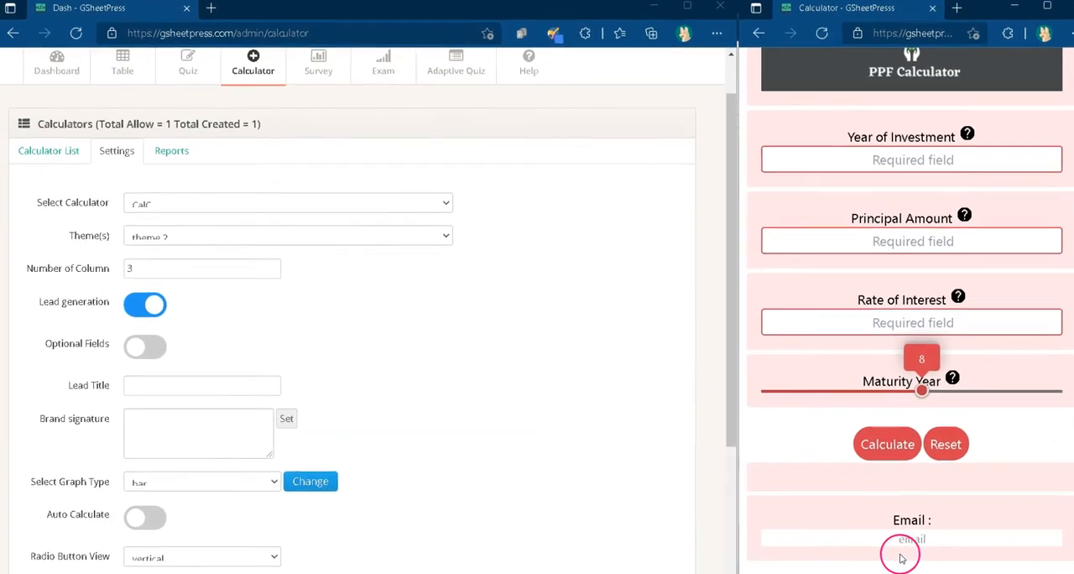
# Step: Change the calculator's graph type to pie and apply it
pyautogui.scroll(-2, 252, 403)
pyautogui.click(210, 384)
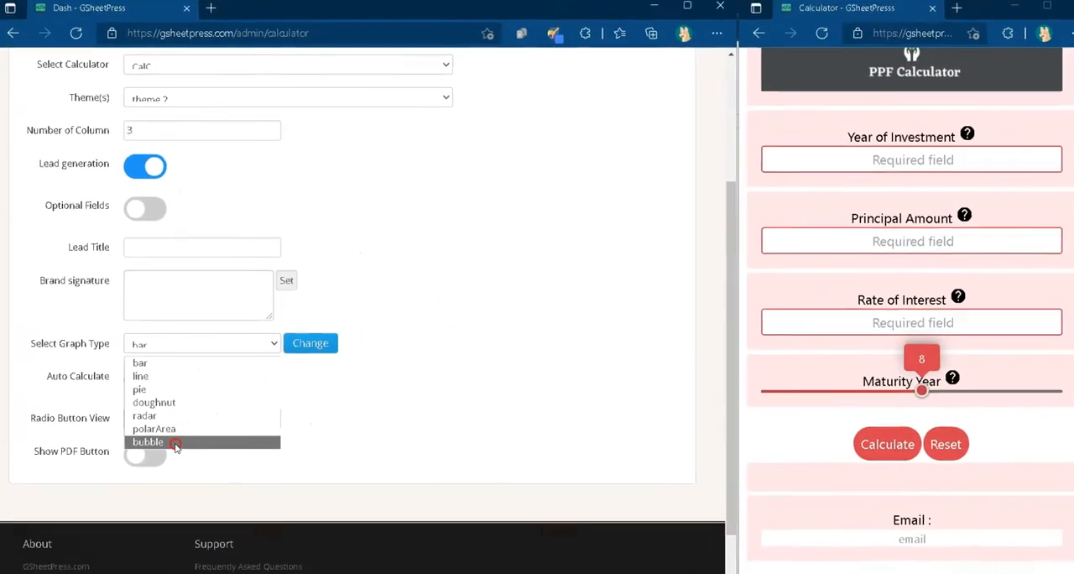
pyautogui.click(144, 391)
pyautogui.click(306, 345)
# Step: Calculate with investment year 2021, principal 200000, interest rate 7.1 and a shorter Maturity Year, and view the resulting graph
pyautogui.click(870, 208)
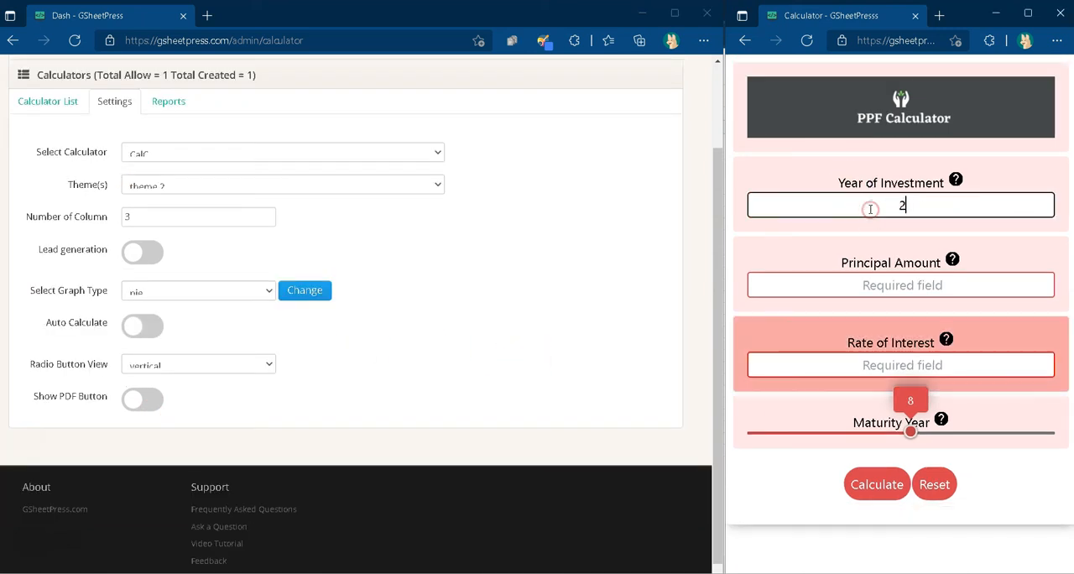
pyautogui.click(940, 291)
pyautogui.click(884, 372)
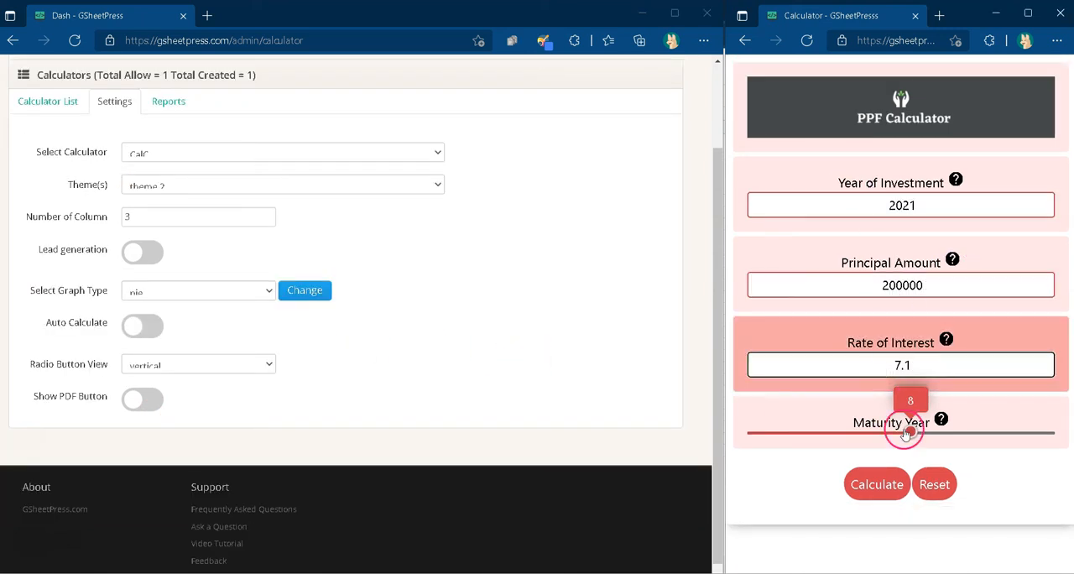
pyautogui.moveTo(911, 432); pyautogui.dragTo(813, 434)
pyautogui.click(875, 476)
pyautogui.moveTo(1071, 263); pyautogui.dragTo(1069, 530)
pyautogui.moveTo(877, 308)
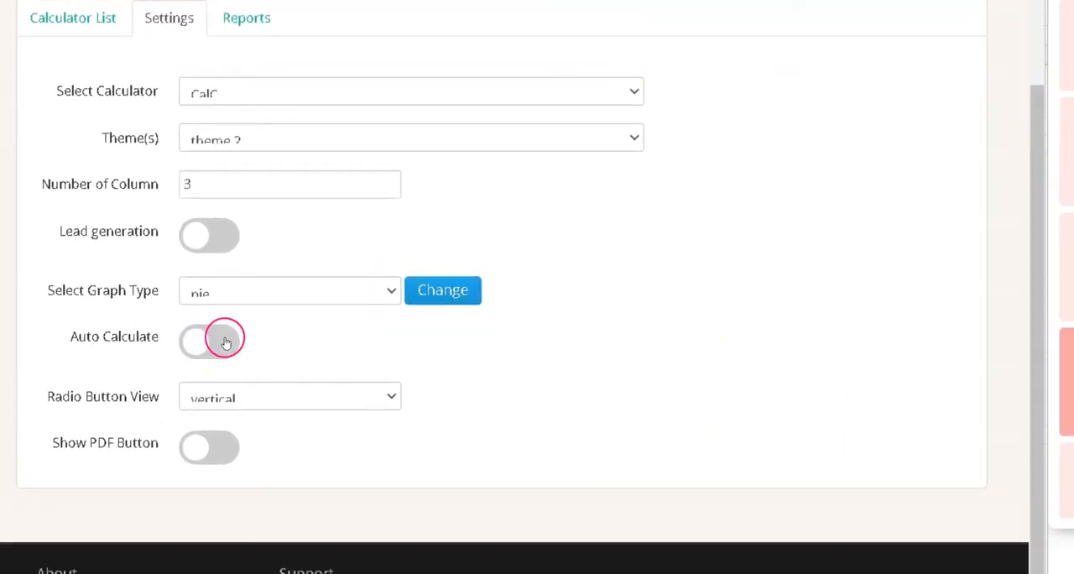
# Step: Enable Auto Calculate for the CalC calculator
pyautogui.click(225, 340)
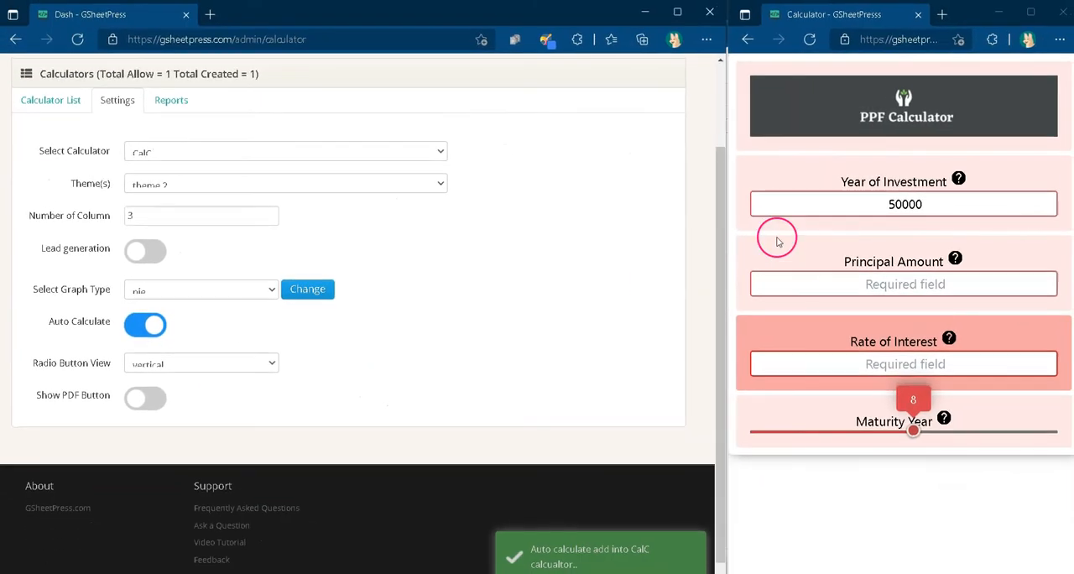
pyautogui.click(927, 204)
pyautogui.click(907, 285)
pyautogui.write('5000000000')
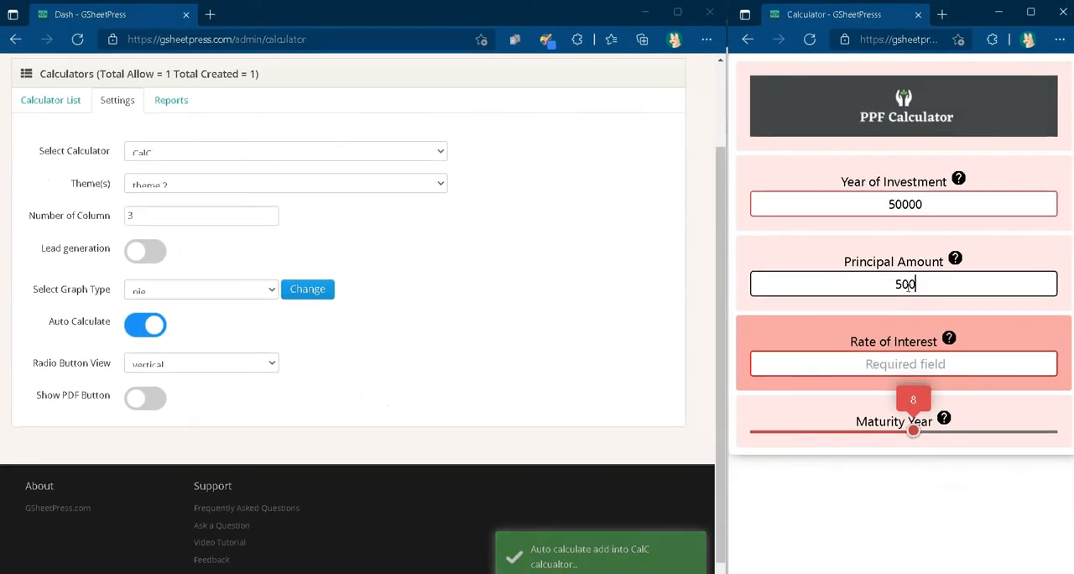
pyautogui.click(872, 363)
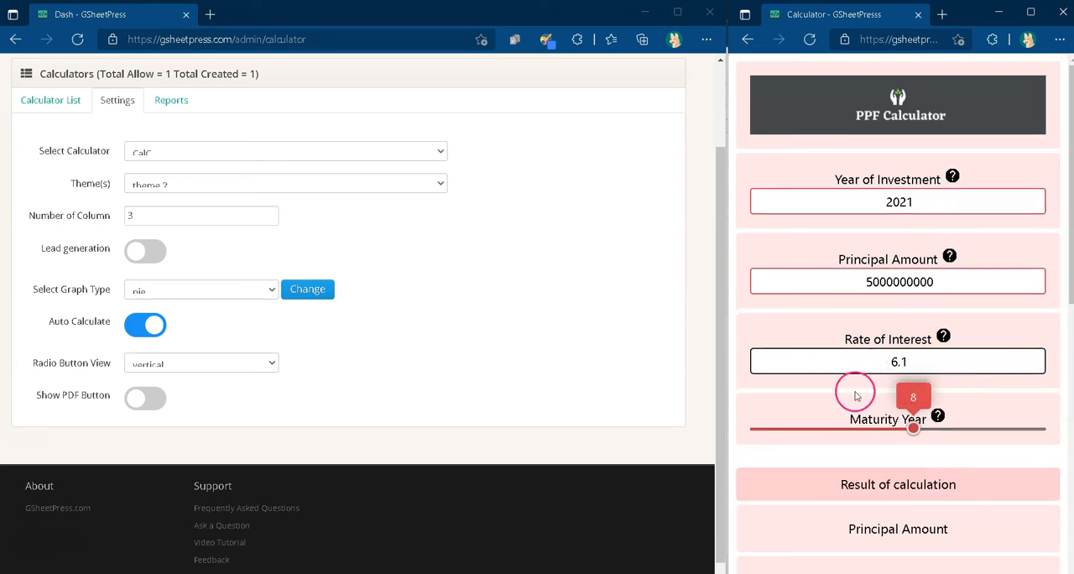
pyautogui.scroll(-3, 962, 329)
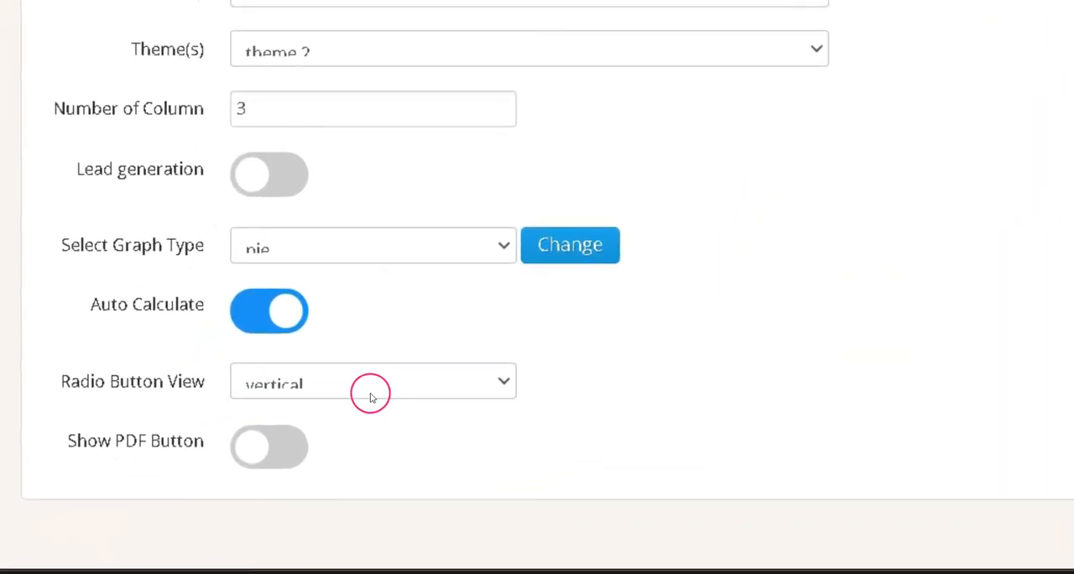
# Step: Set the calculator's Radio Button View to horizontal and choose 2021 as the Year of Investment on the live page
pyautogui.click(378, 397)
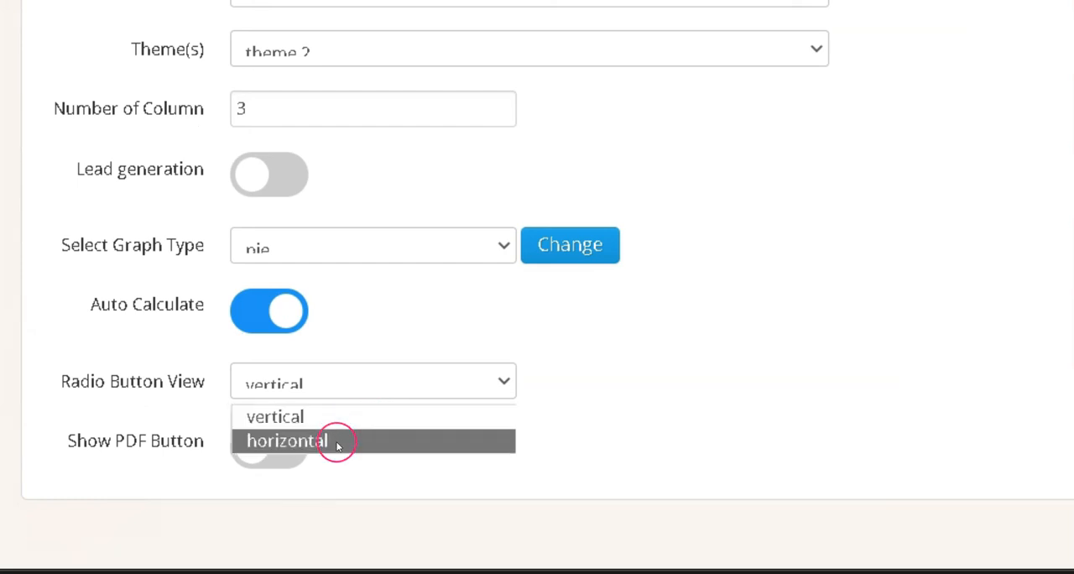
pyautogui.click(336, 424)
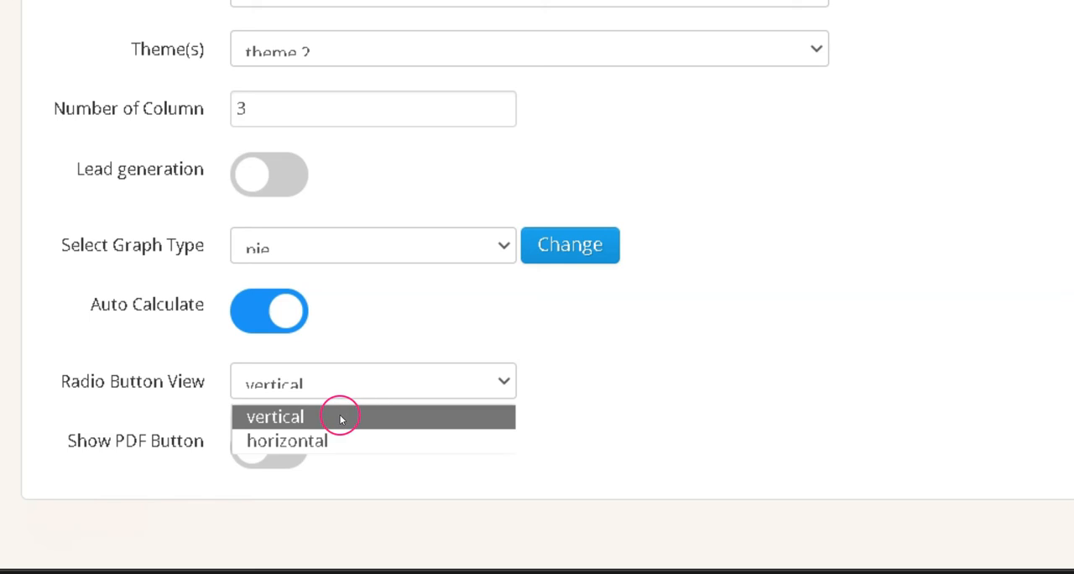
pyautogui.click(396, 439)
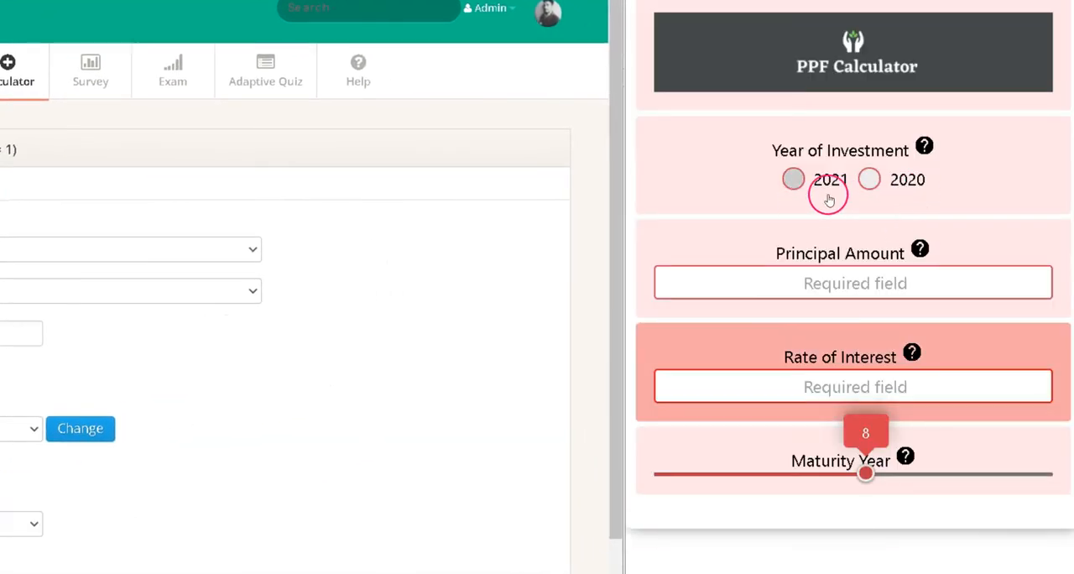
pyautogui.click(795, 181)
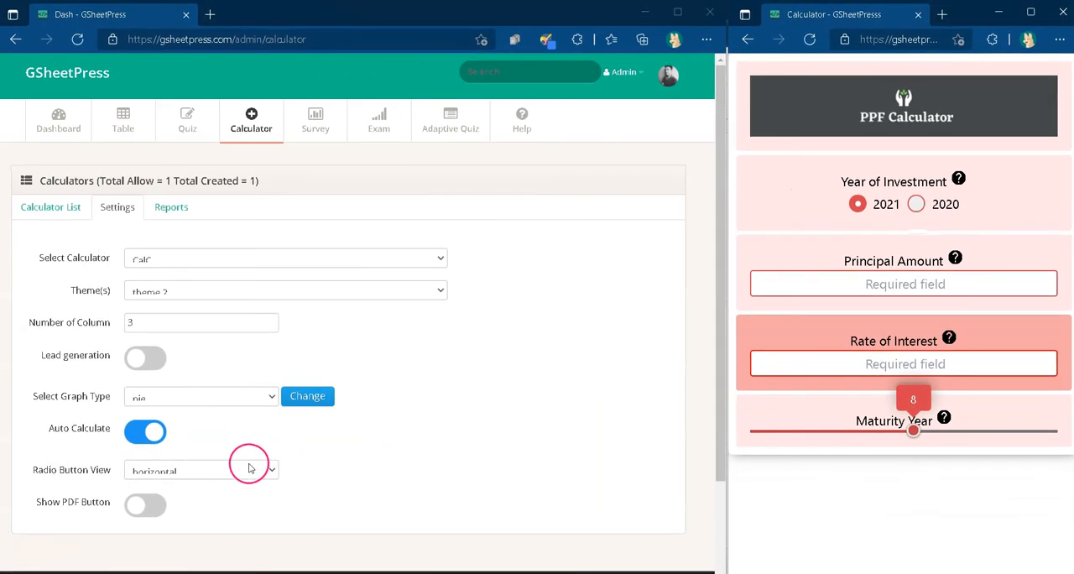
# Step: Set the Radio Button View to vertical and reload the live calculator to check the option layout
pyautogui.click(15, 522)
pyautogui.click(228, 490)
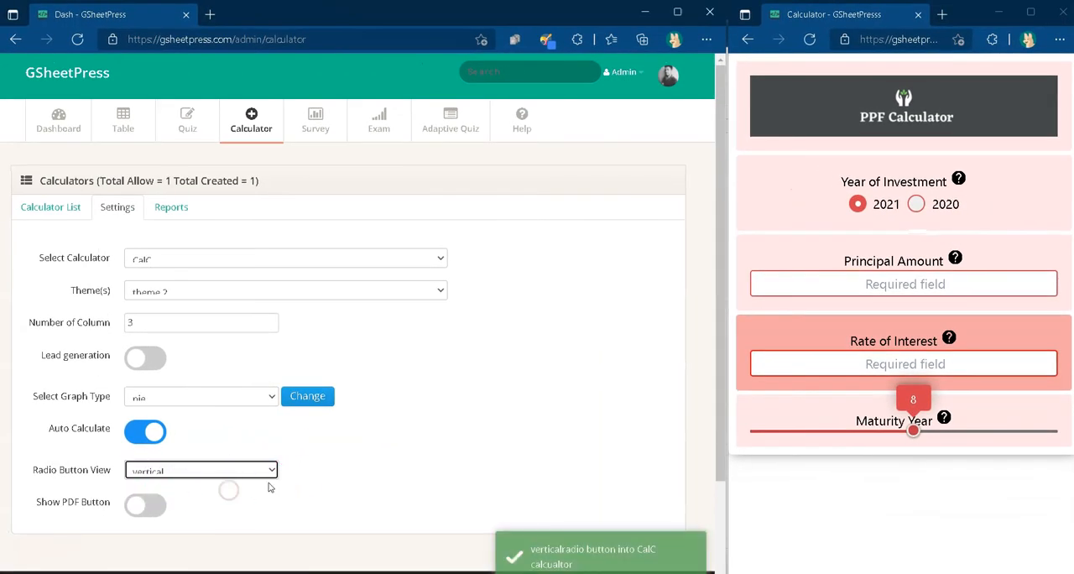
pyautogui.click(966, 230)
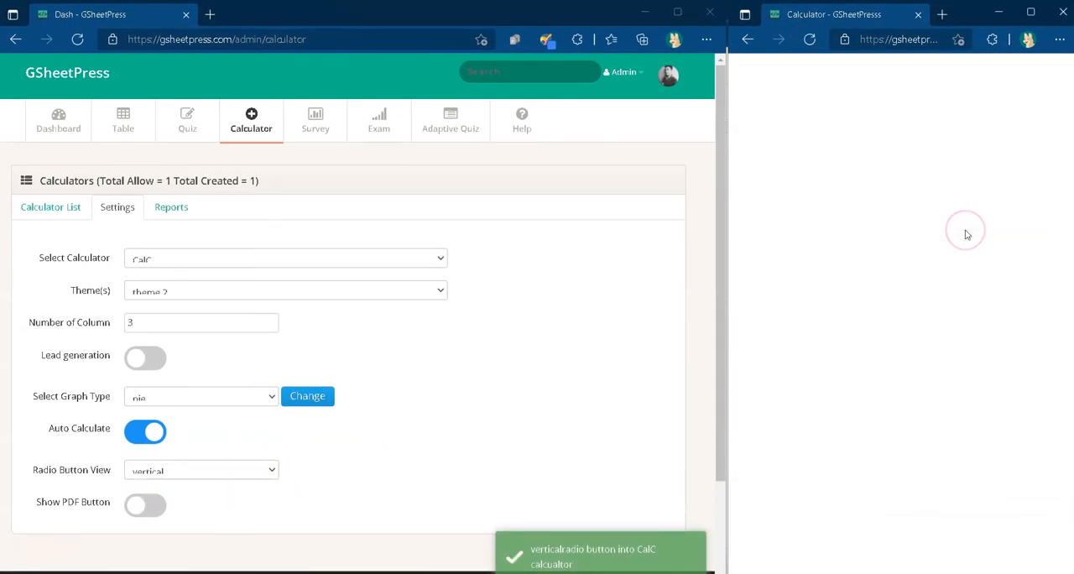
pyautogui.click(906, 229)
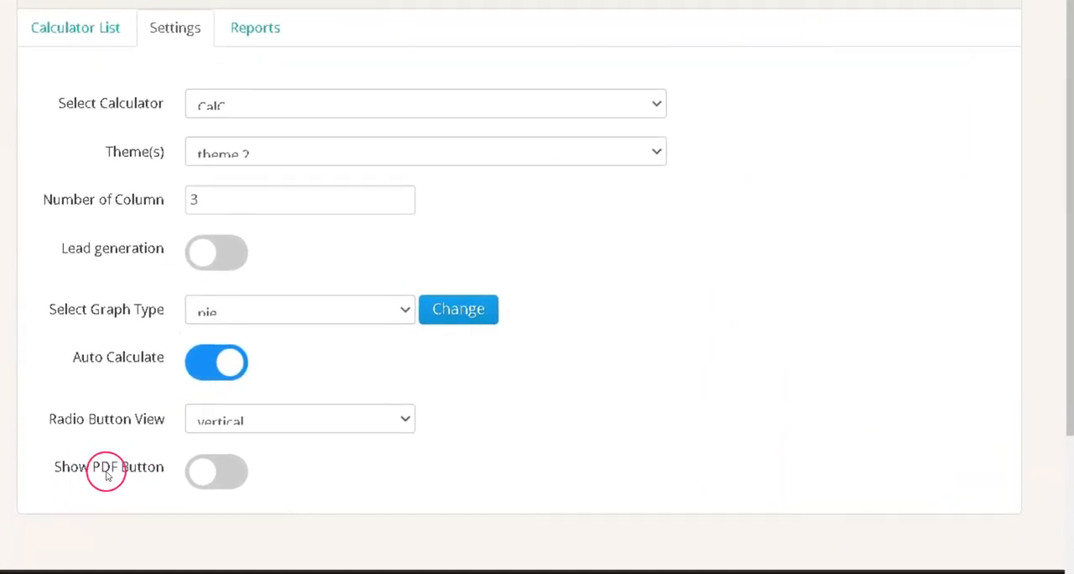
# Step: Enable the PDF button for the CalC calculator and open the choices for the PDF's content on the live page
pyautogui.click(211, 472)
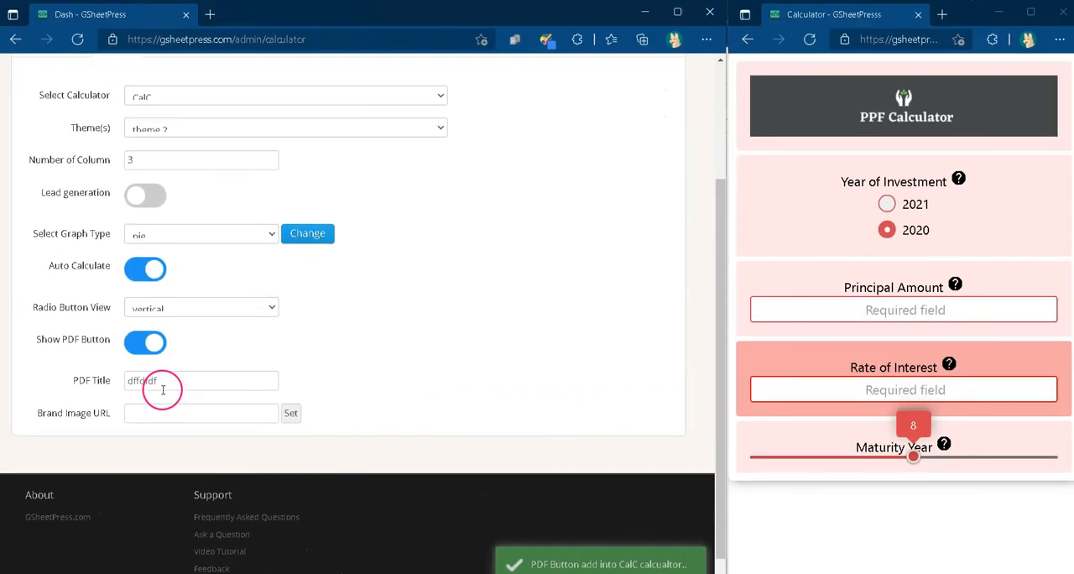
pyautogui.click(207, 532)
pyautogui.doubleClick(138, 384)
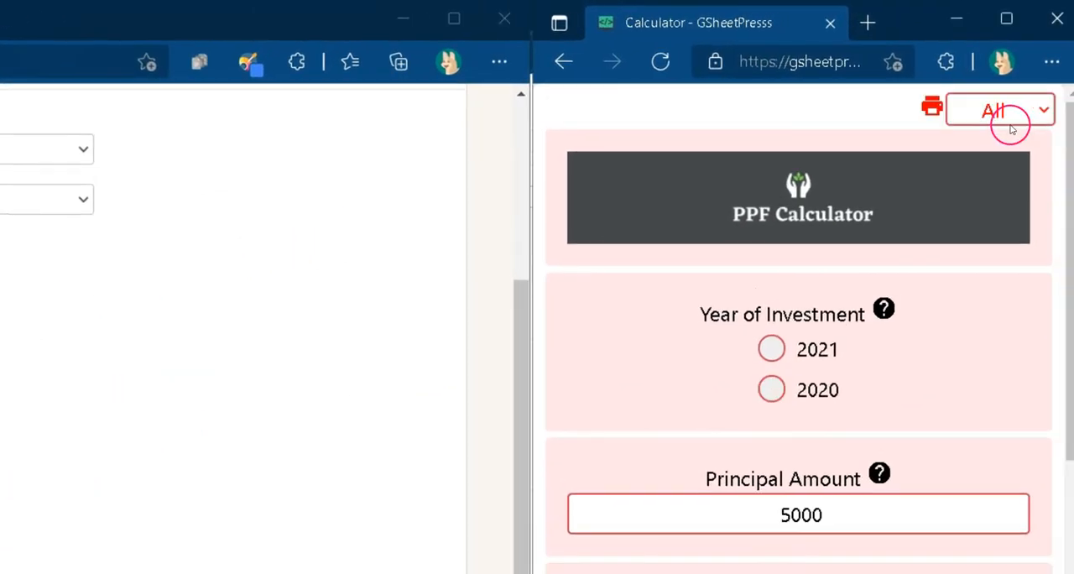
pyautogui.click(993, 109)
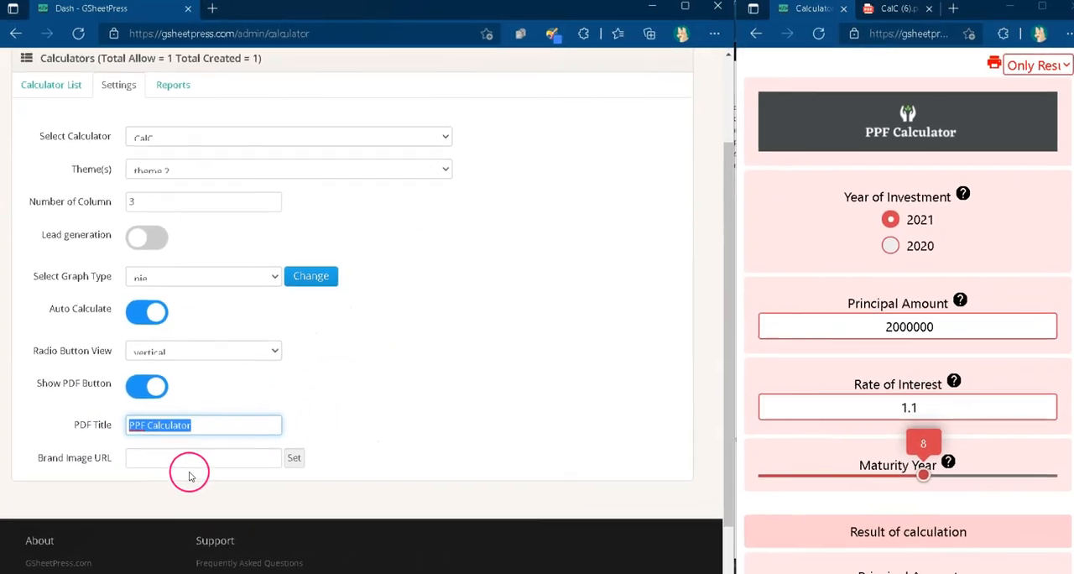
# Step: Apply PPF Calculator as the PDF title and change the live calculator's Rate of Interest to 7.5
pyautogui.click(471, 387)
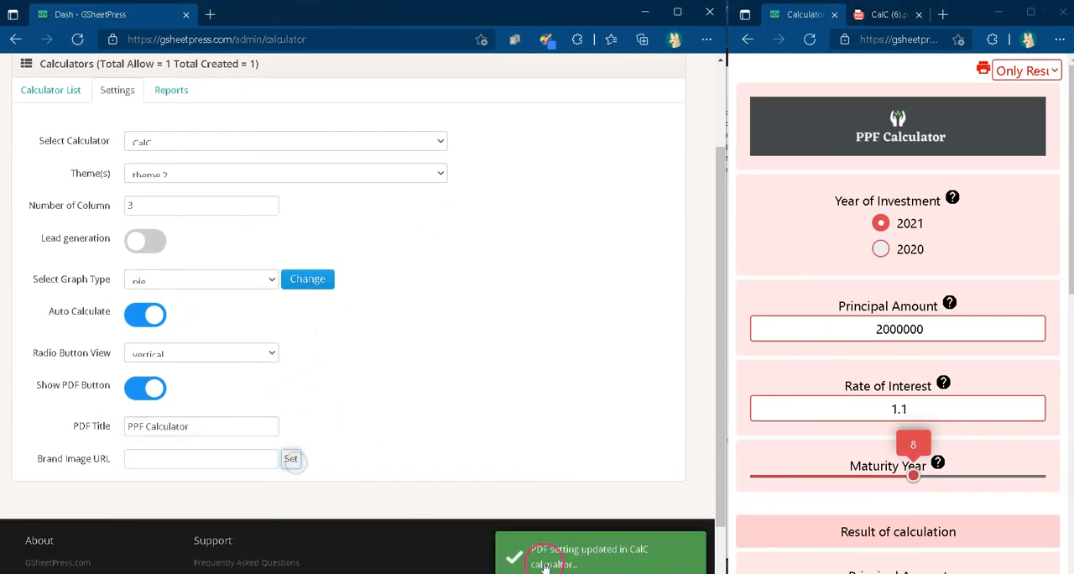
pyautogui.moveTo(904, 411); pyautogui.dragTo(874, 410)
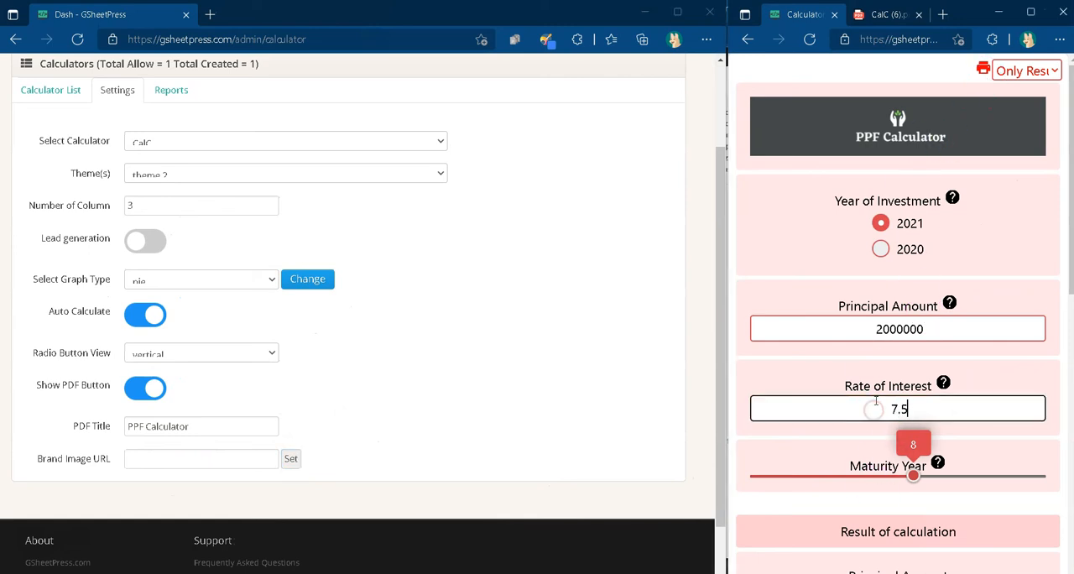
pyautogui.scroll(-9, 839, 415)
pyautogui.scroll(6, 975, 247)
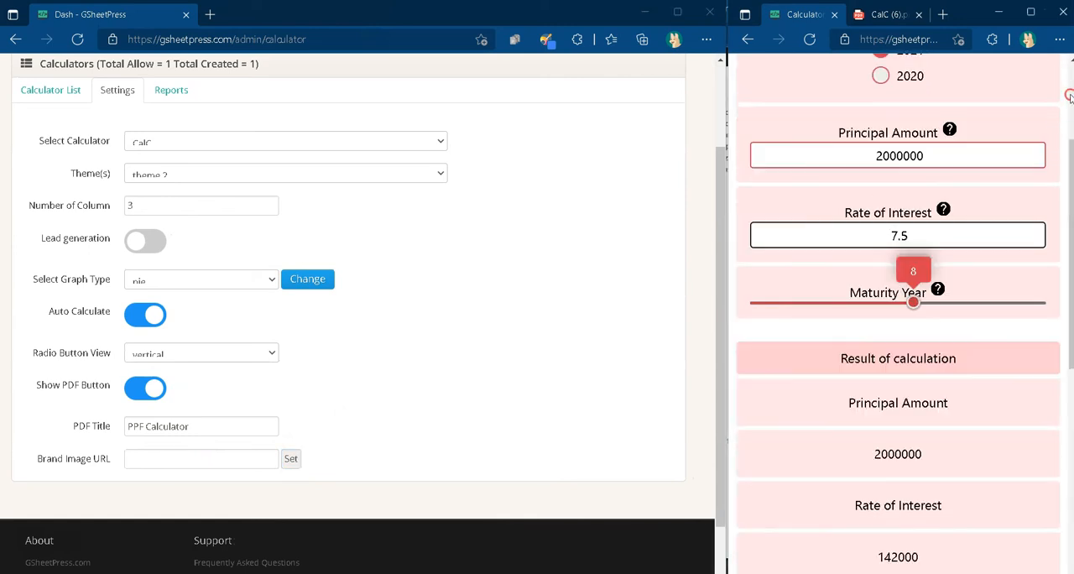
pyautogui.scroll(2, 1069, 97)
# Step: Generate a results-only PDF from the live calculator and widen the browser window that shows it
pyautogui.click(983, 75)
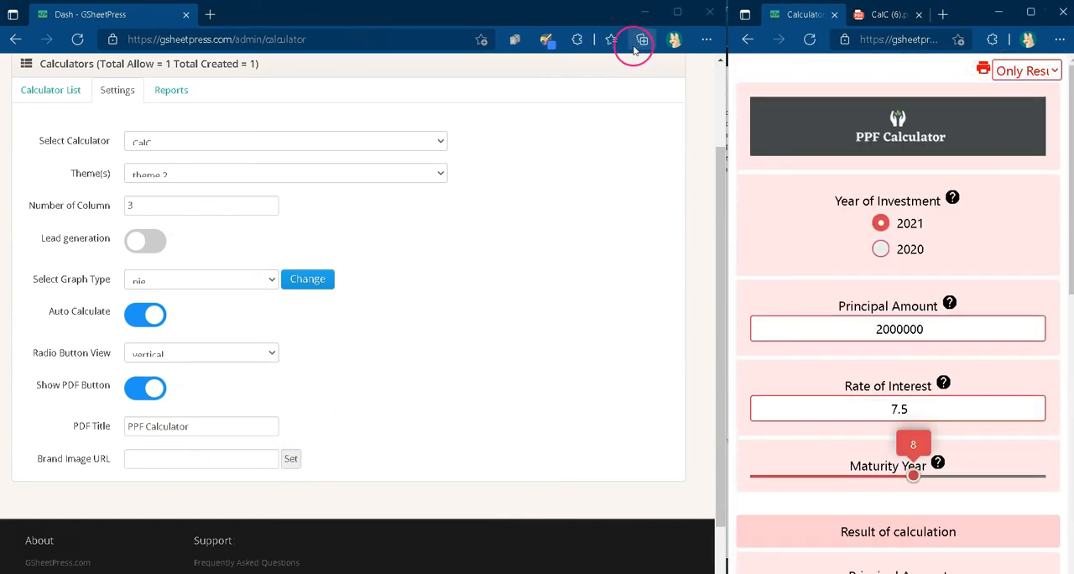
pyautogui.moveTo(777, 89); pyautogui.dragTo(869, 89)
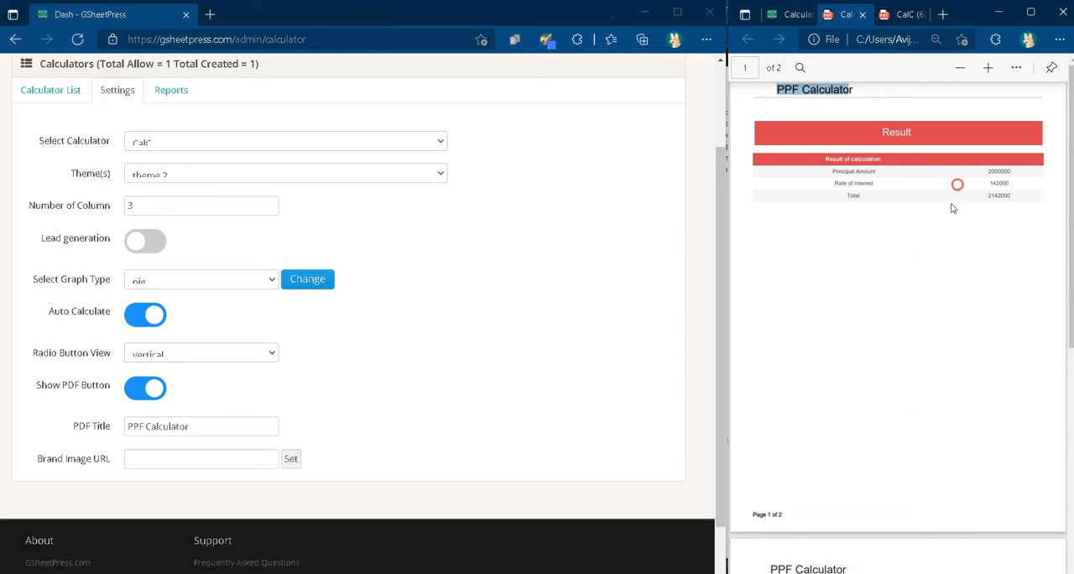
pyautogui.moveTo(953, 206); pyautogui.dragTo(1015, 196)
pyautogui.scroll(-5, 860, 355)
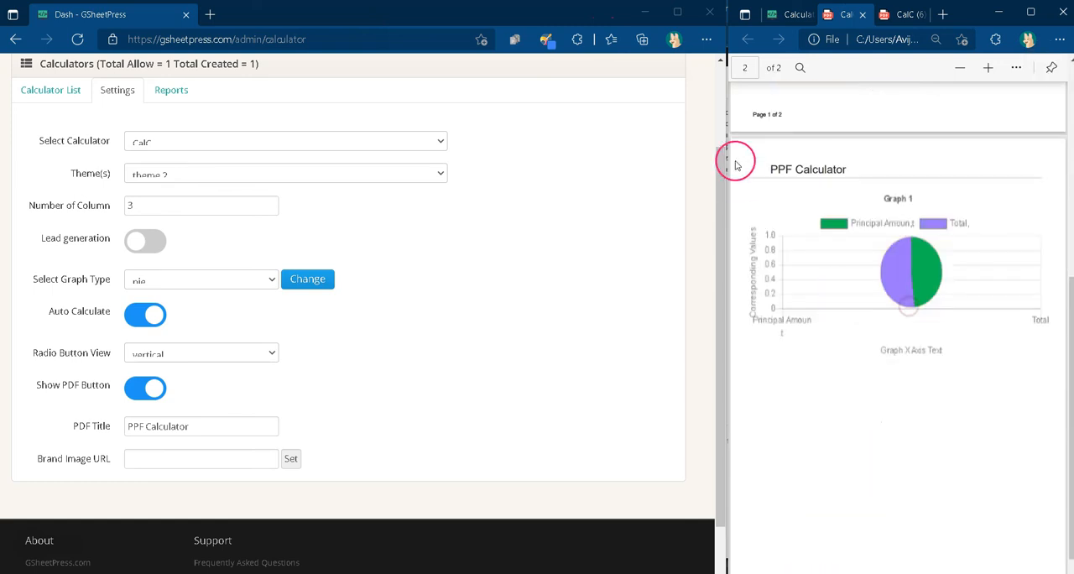
pyautogui.moveTo(729, 182); pyautogui.dragTo(578, 180)
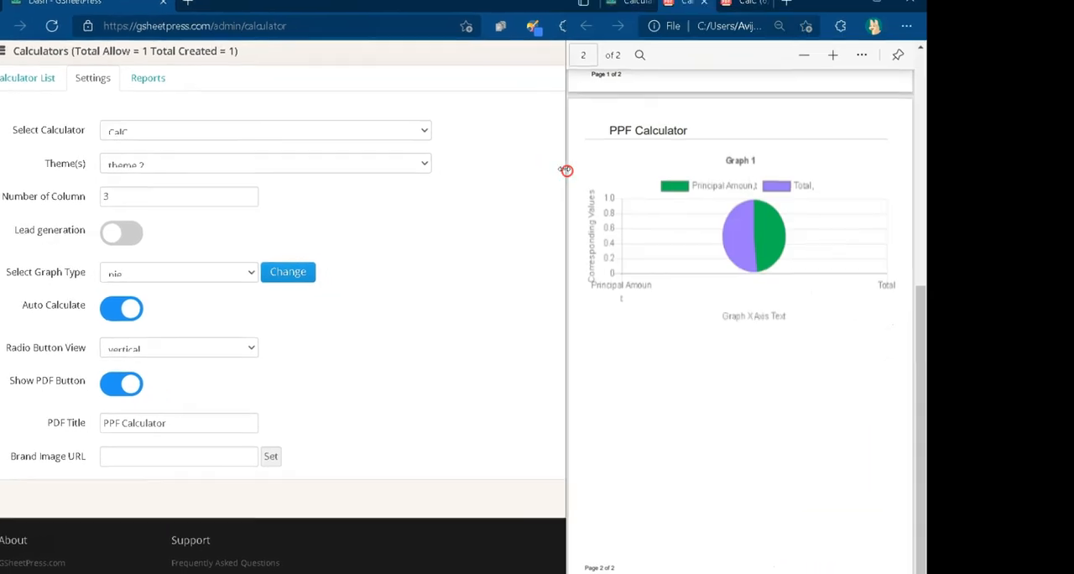
pyautogui.scroll(3, 793, 196)
pyautogui.moveTo(1071, 163); pyautogui.dragTo(1071, 59)
# Step: Examine the generated PDF's title, pie graph and result table across its two pages
pyautogui.moveTo(665, 38); pyautogui.dragTo(765, 36)
pyautogui.moveTo(717, 115); pyautogui.dragTo(820, 146)
pyautogui.moveTo(909, 155); pyautogui.dragTo(854, 244)
pyautogui.scroll(3, 795, 230)
pyautogui.scroll(-2, 792, 221)
pyautogui.moveTo(1070, 81); pyautogui.dragTo(1067, 290)
pyautogui.moveTo(730, 134); pyautogui.dragTo(629, 140)
pyautogui.click(741, 383)
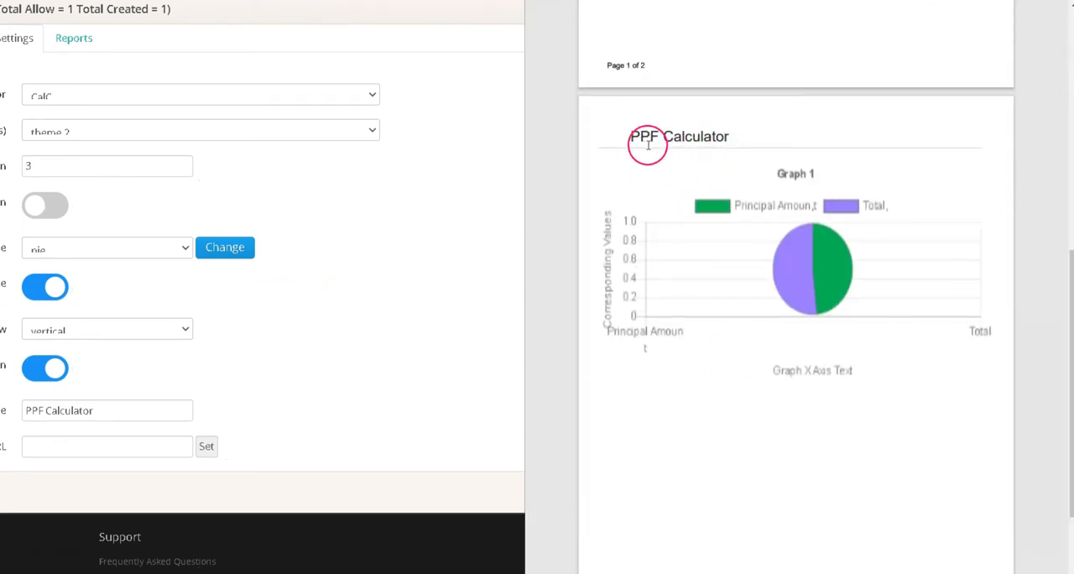
pyautogui.moveTo(713, 134); pyautogui.dragTo(727, 136)
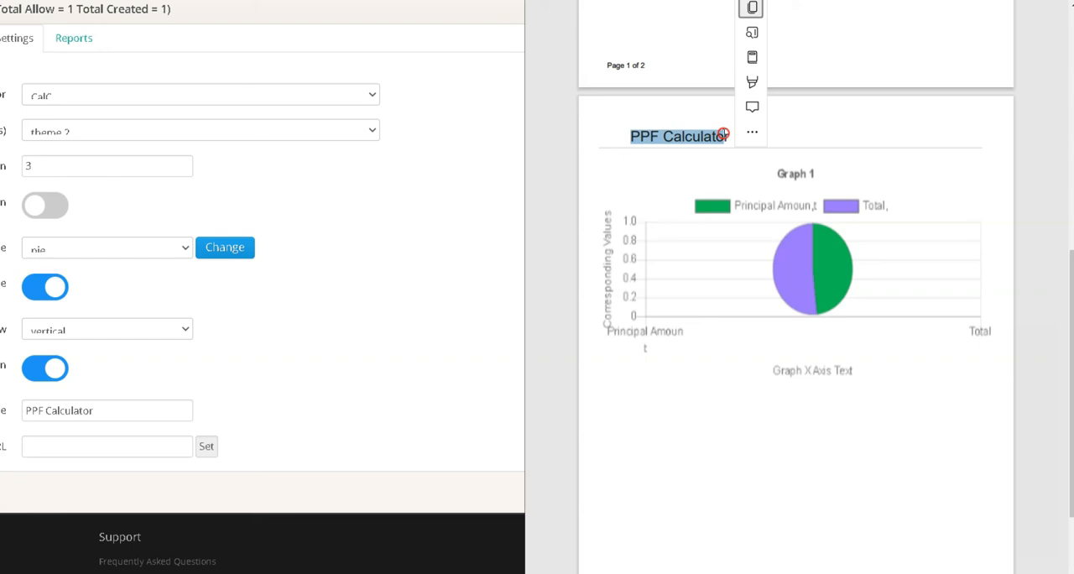
pyautogui.click(710, 212)
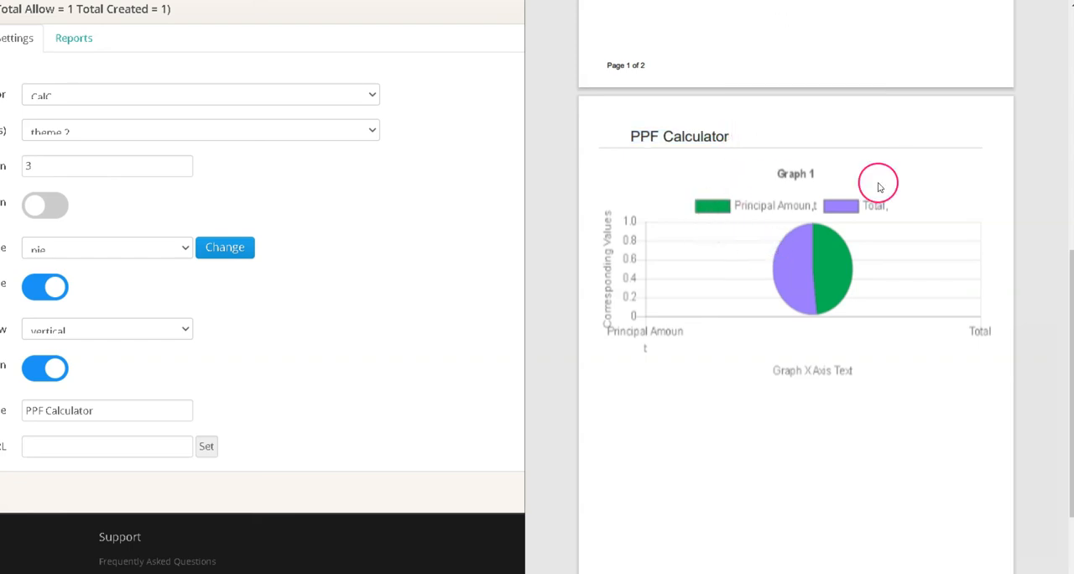
pyautogui.moveTo(1070, 245); pyautogui.dragTo(1070, 283)
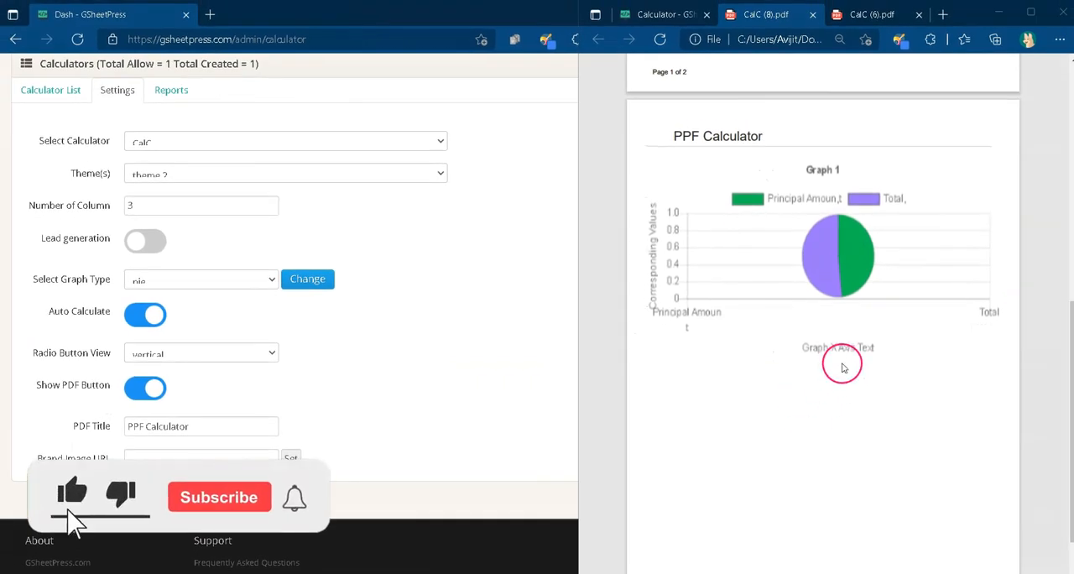
pyautogui.scroll(4, 843, 368)
pyautogui.scroll(3, 849, 349)
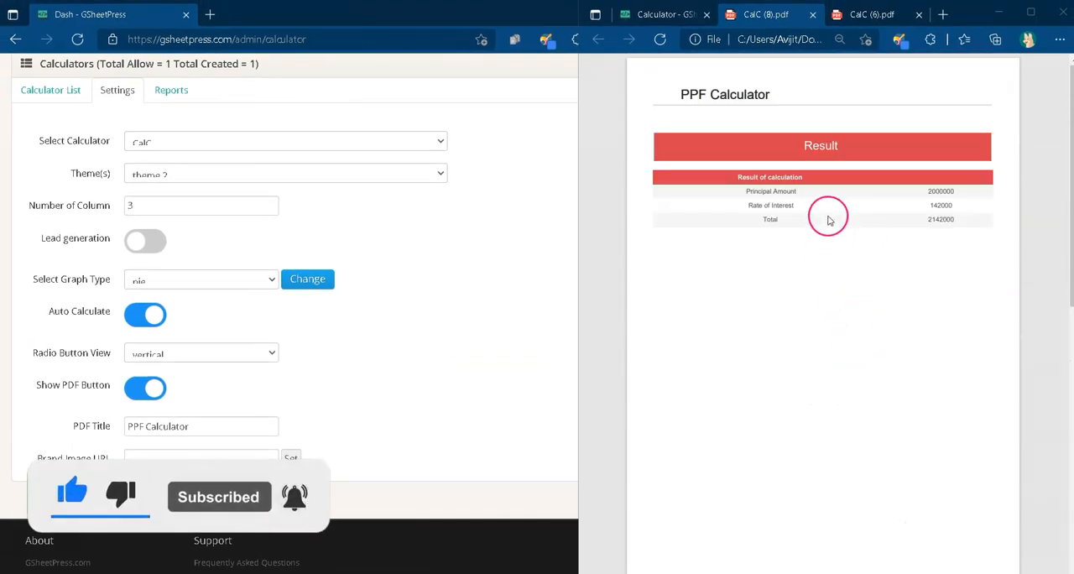